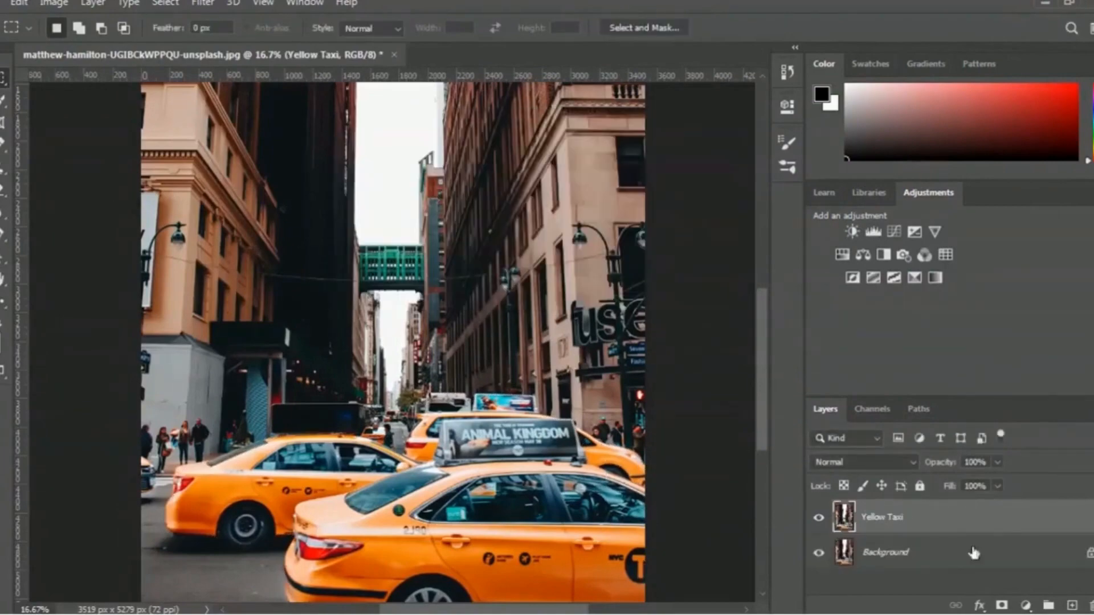
{"action": "key", "text": "w"}
{"action": "left_click_drag", "start_coordinate": [346, 486], "coordinate": [318, 593]}
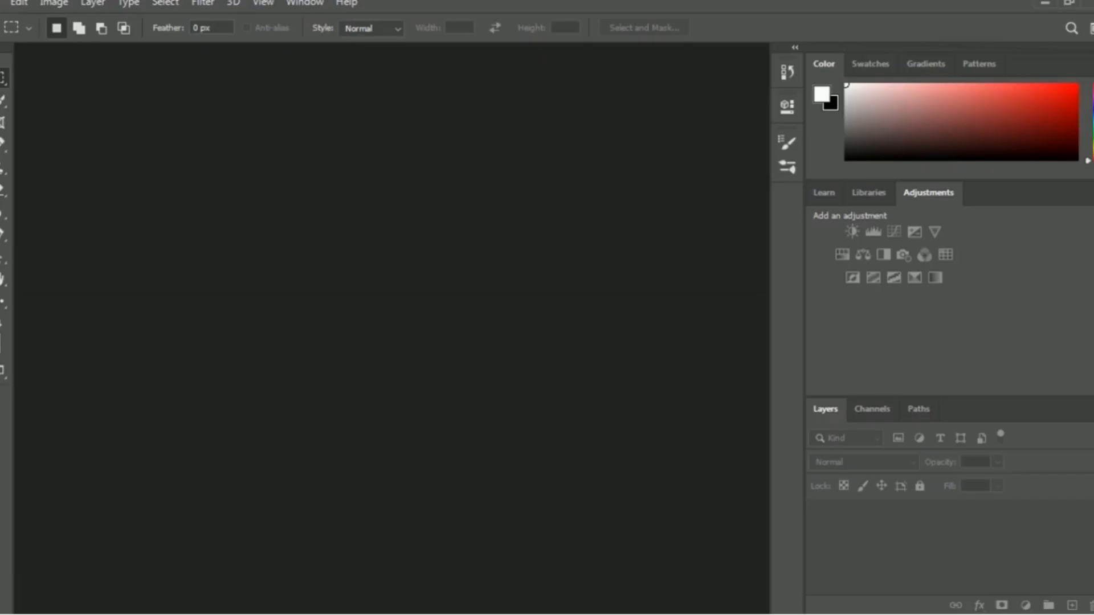
Open the photo of the blonde woman in front of green foliage from the 02 Selection and Masking folder
{"action": "left_click", "coordinate": [0, 3]}
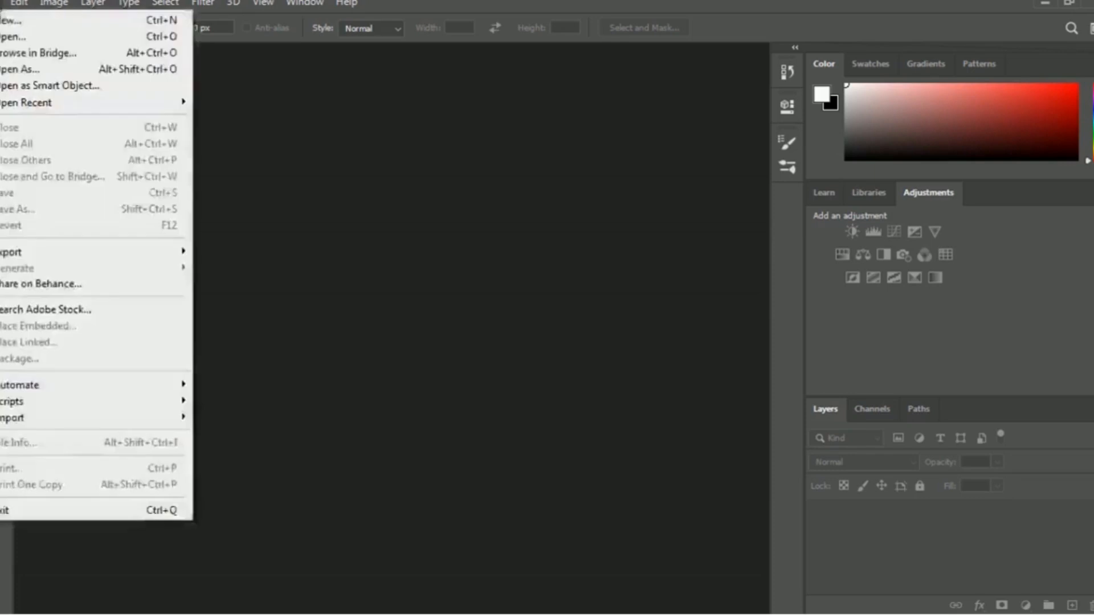
{"action": "left_click", "coordinate": [86, 34]}
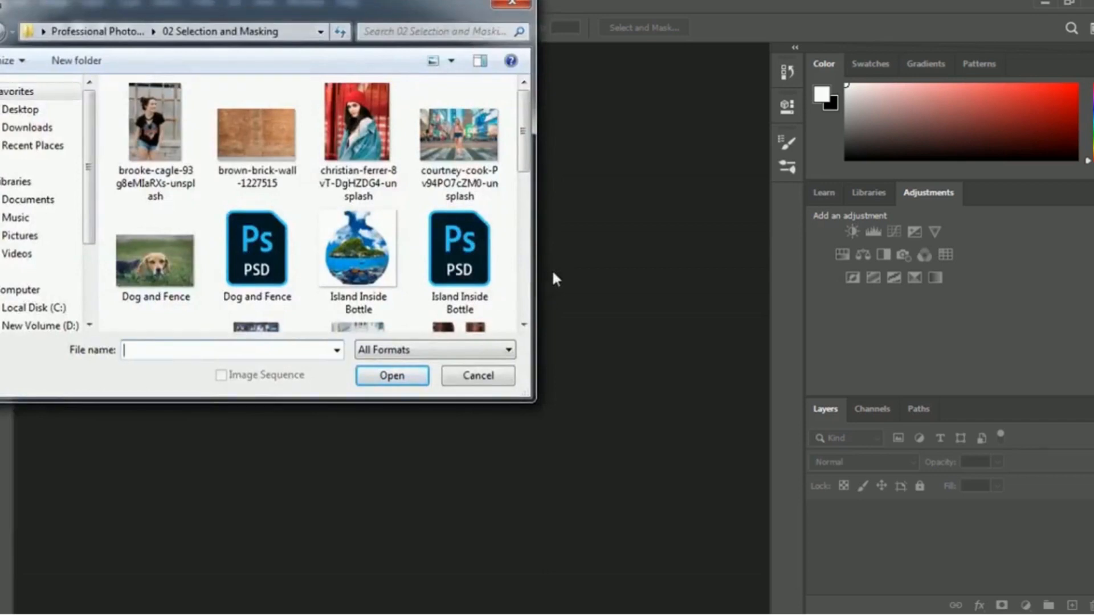
{"action": "left_click_drag", "start_coordinate": [527, 148], "coordinate": [542, 226]}
{"action": "left_click", "coordinate": [155, 228]}
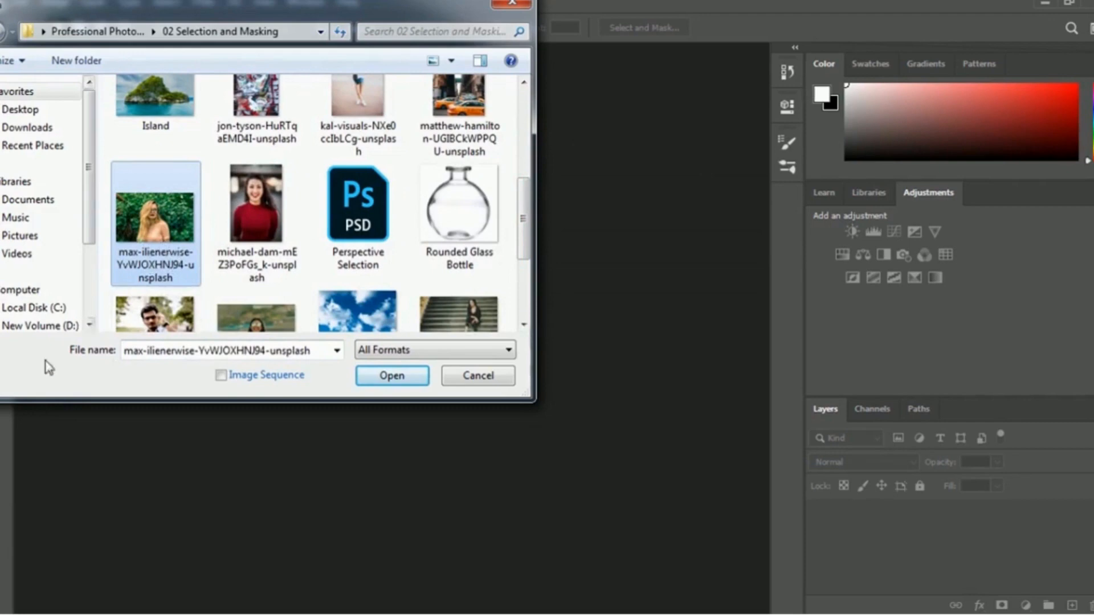
{"action": "left_click", "coordinate": [419, 380]}
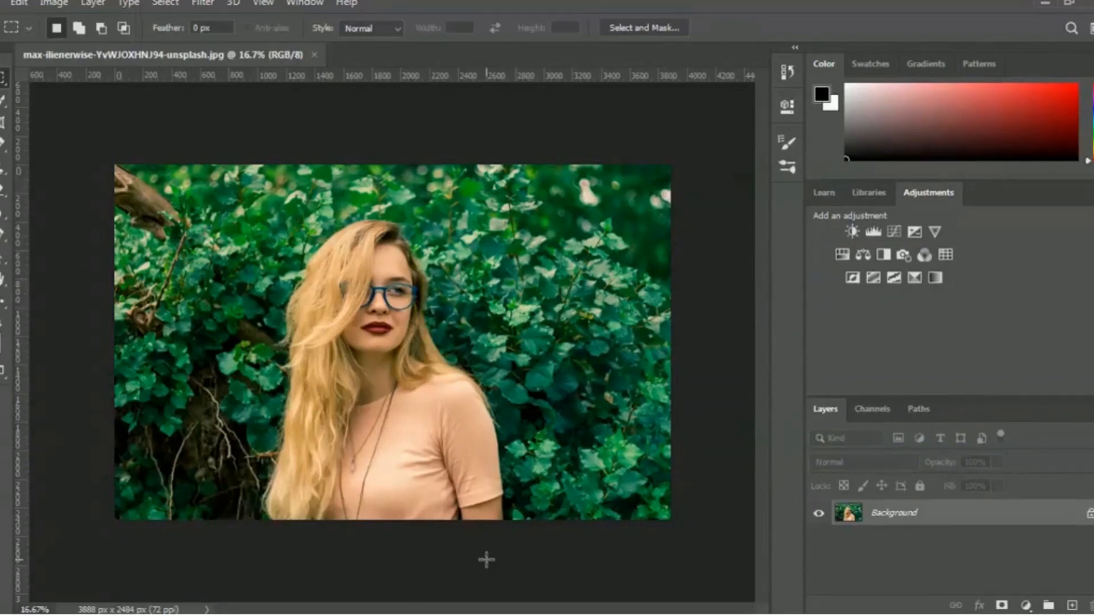
Duplicate the Background layer of the portrait and name the copy "Subject"
{"action": "right_click", "coordinate": [897, 516]}
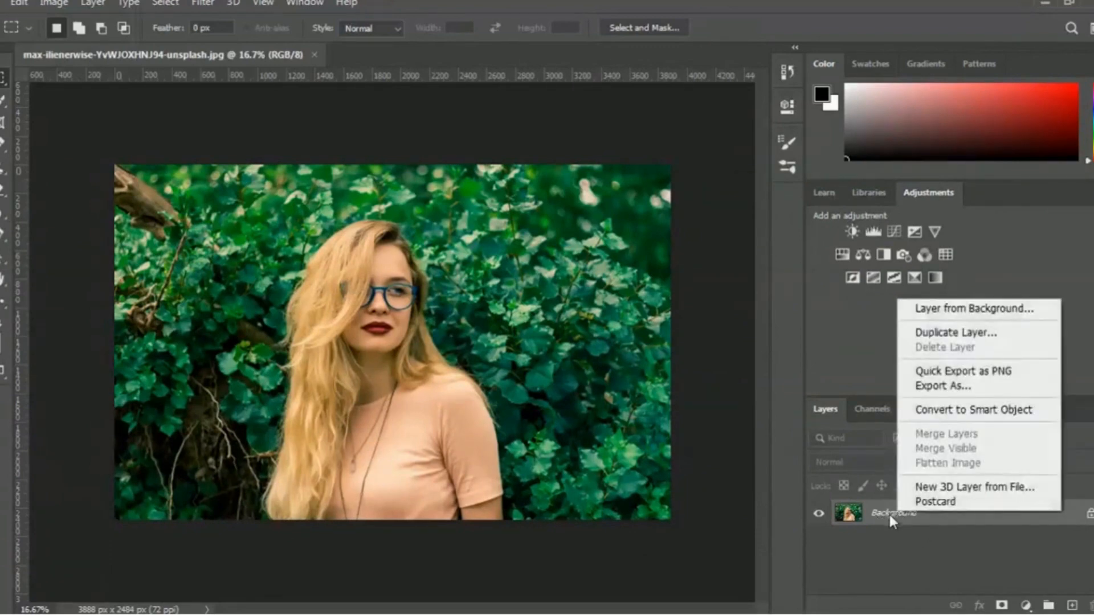
{"action": "left_click", "coordinate": [1005, 336]}
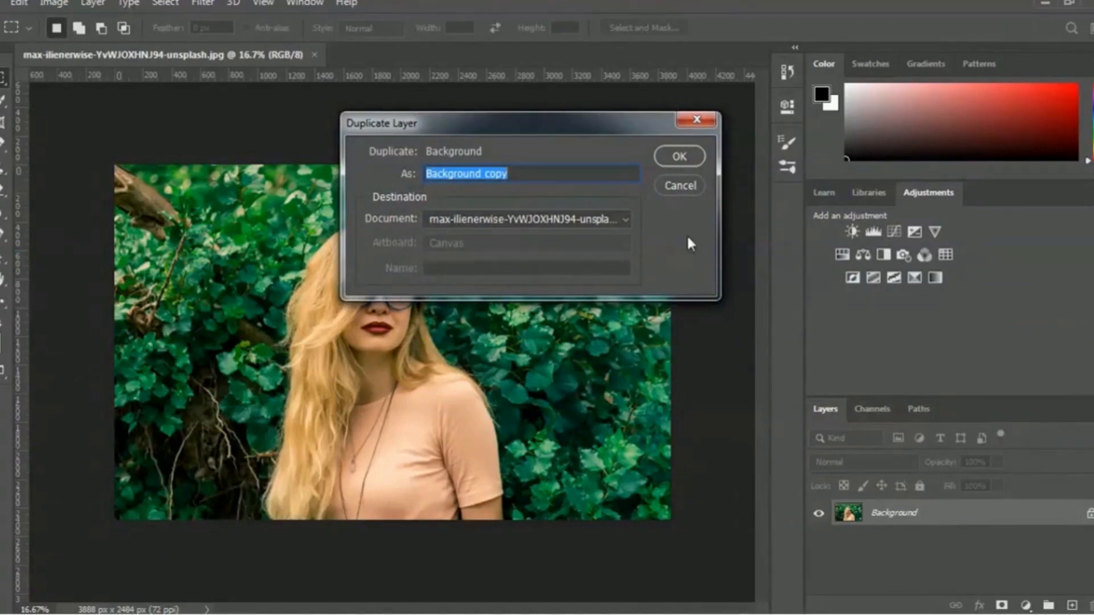
{"action": "type", "text": "Subject"}
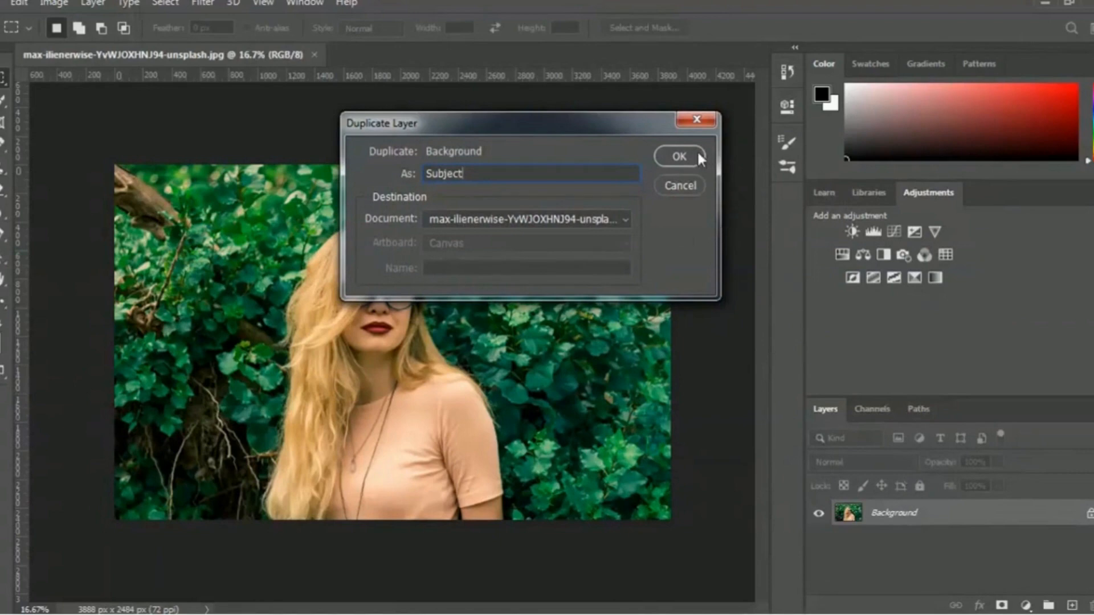
{"action": "left_click", "coordinate": [679, 157]}
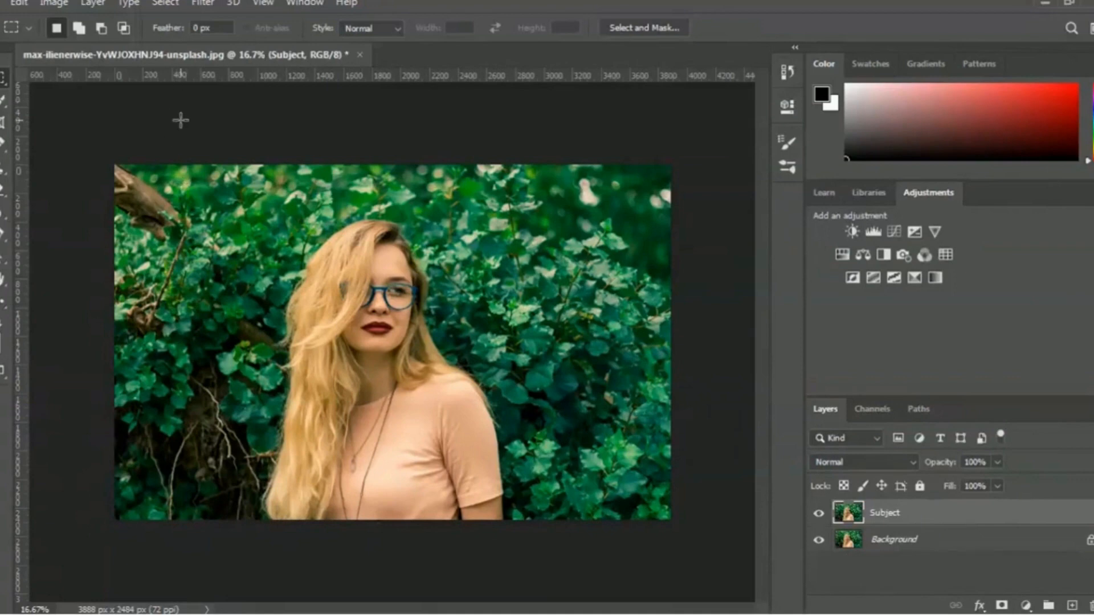
Select the woman with automatic Subject selection and turn the selection into a layer mask on the Subject layer
{"action": "left_click", "coordinate": [171, 3]}
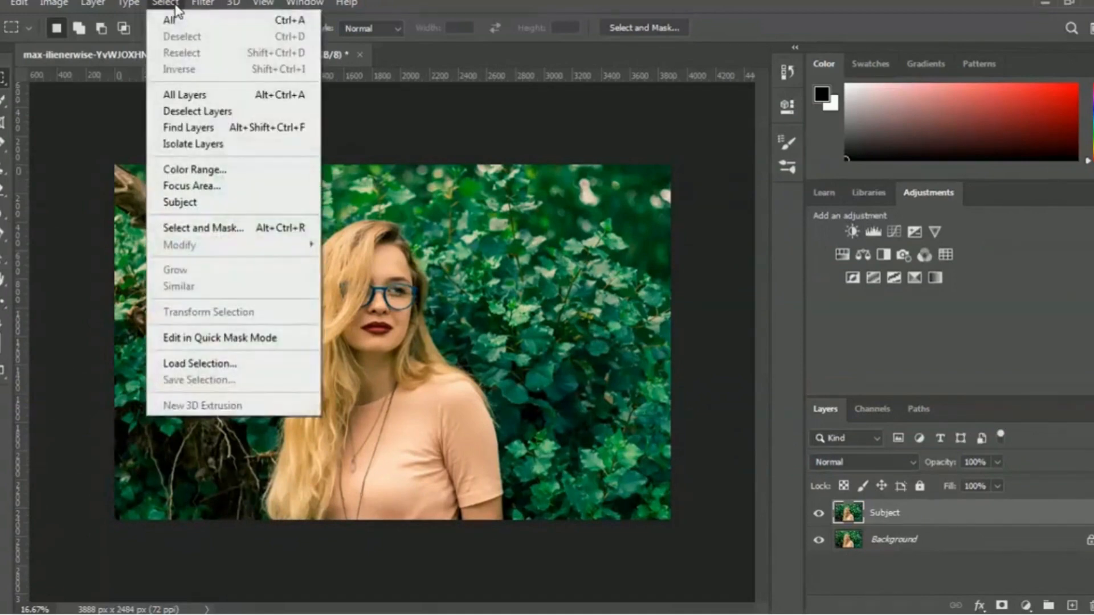
{"action": "left_click", "coordinate": [255, 211]}
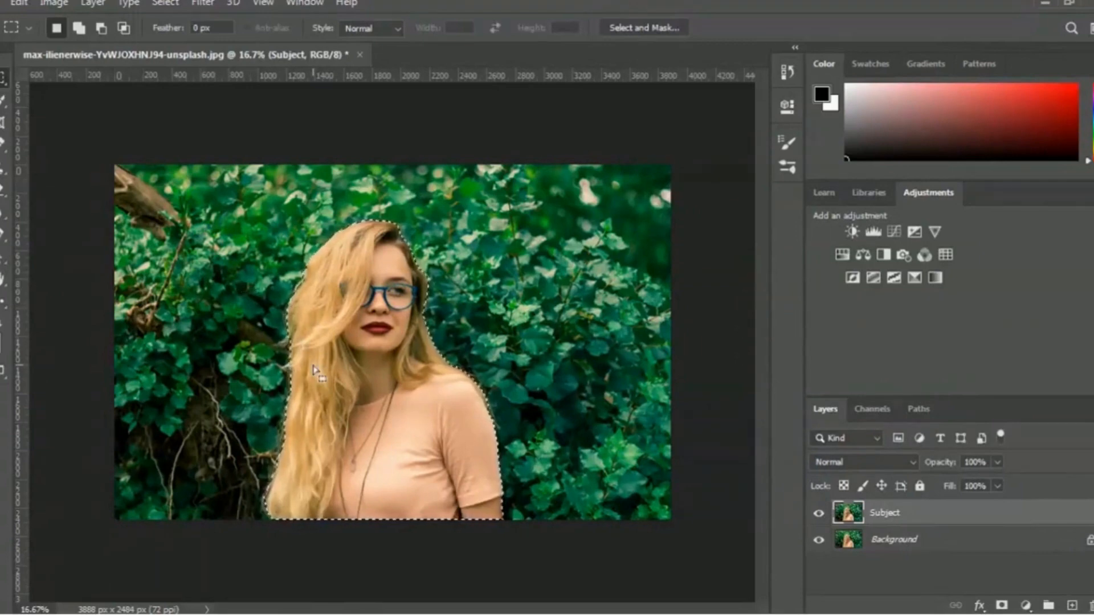
{"action": "left_click", "coordinate": [1002, 605]}
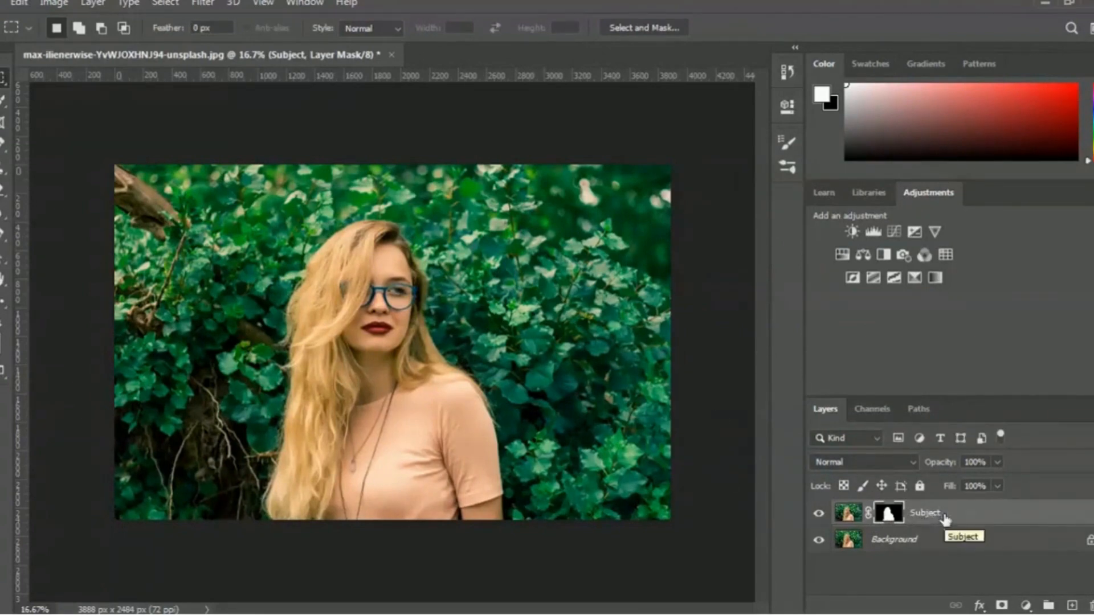
Convert the masked Subject layer into a smart object for smart filters
{"action": "left_click", "coordinate": [209, 4]}
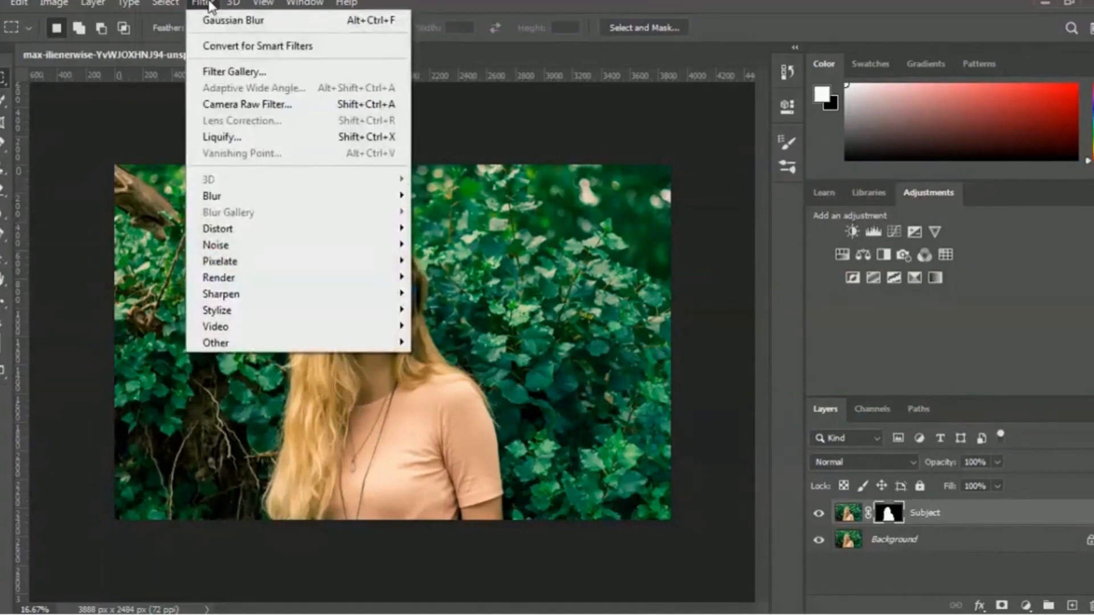
{"action": "left_click", "coordinate": [351, 45]}
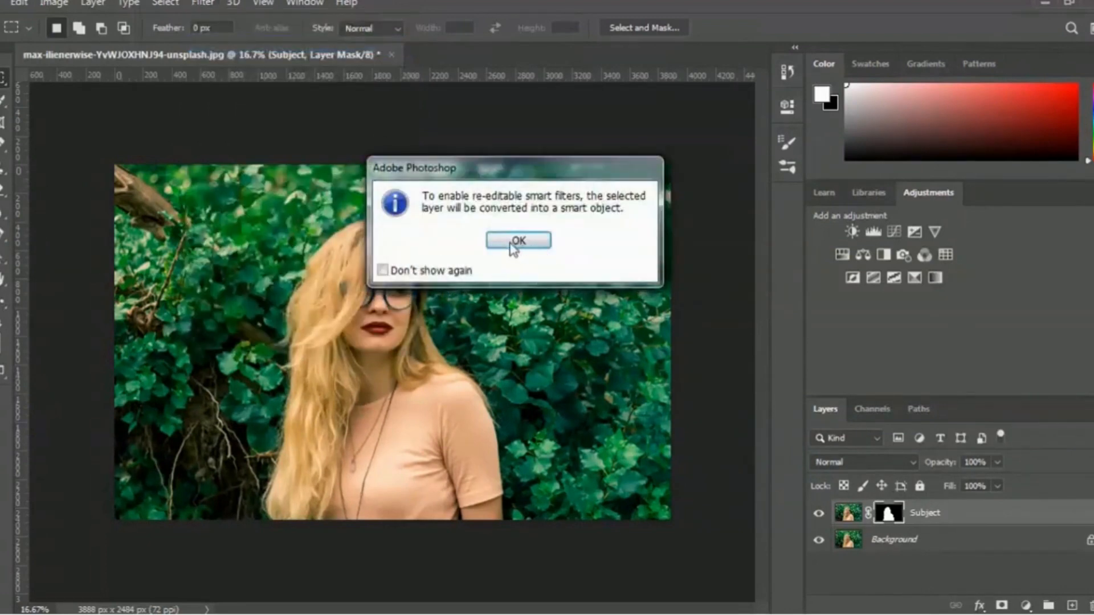
{"action": "left_click", "coordinate": [502, 241]}
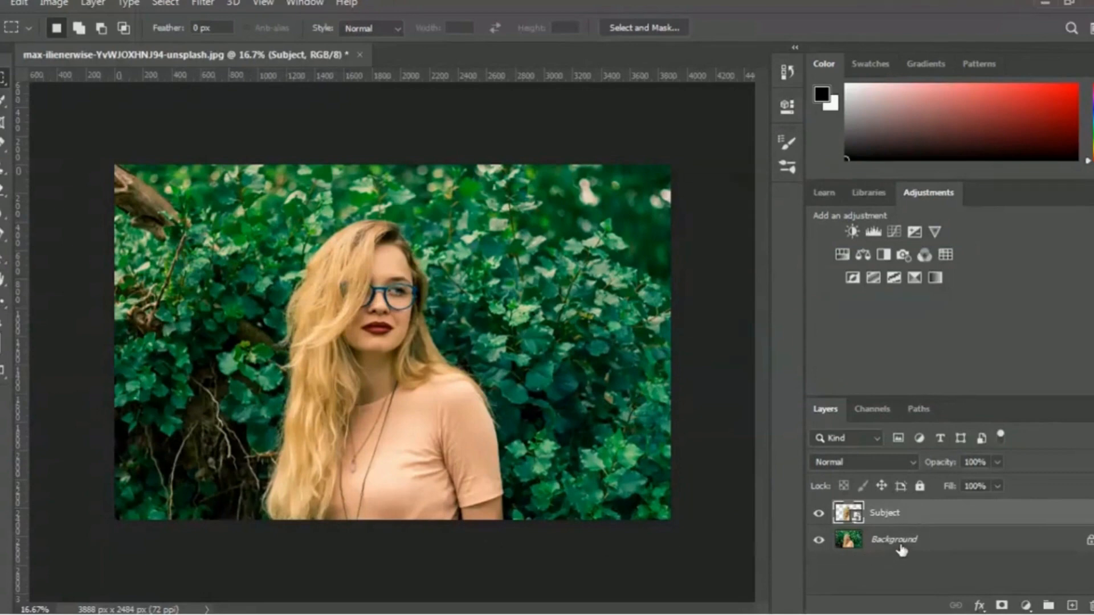
Apply a Gaussian Blur with a radius of 20.8 pixels to the Background layer
{"action": "left_click", "coordinate": [897, 546]}
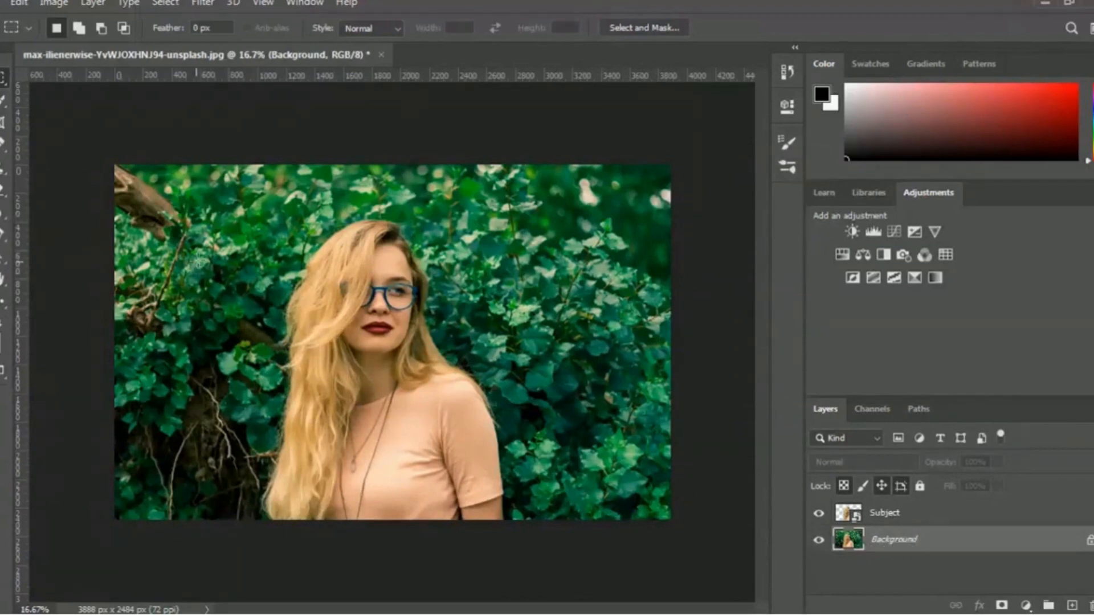
{"action": "left_click", "coordinate": [203, 6]}
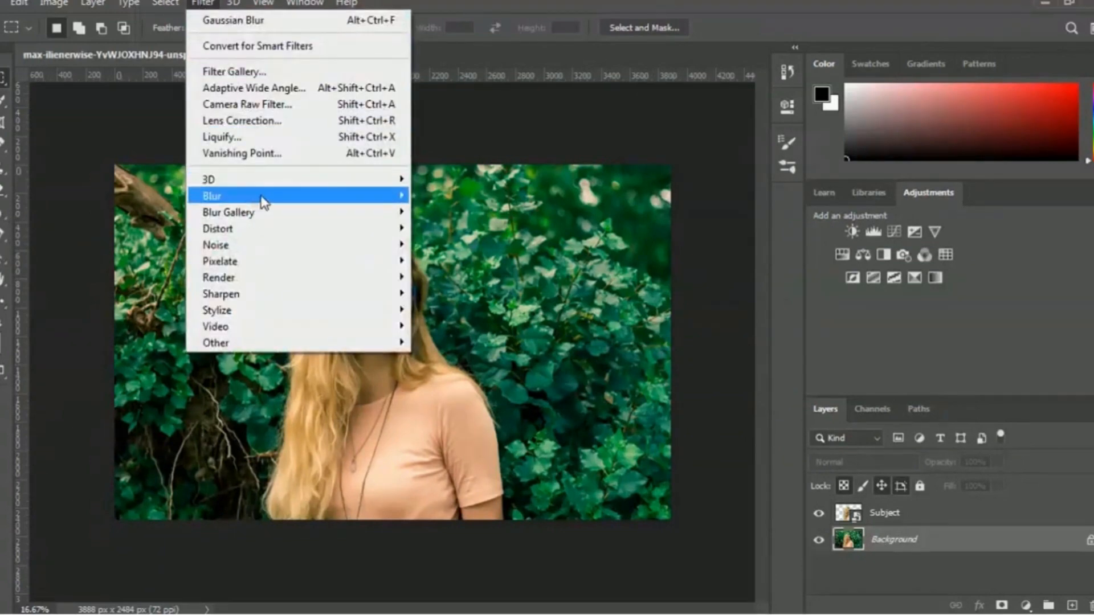
{"action": "mouse_move", "coordinate": [262, 198]}
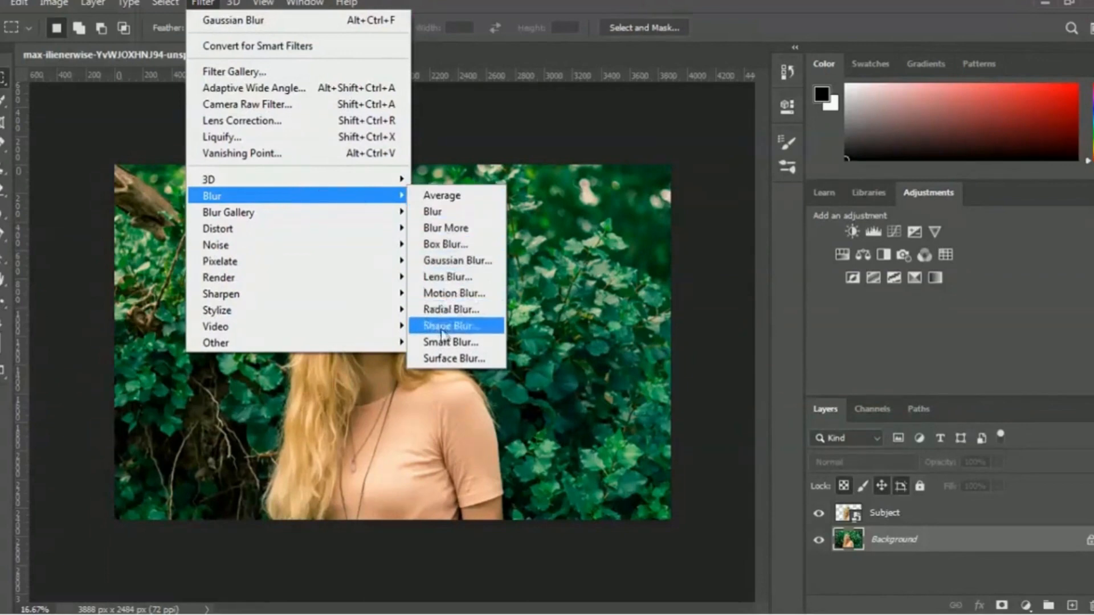
{"action": "left_click", "coordinate": [491, 264]}
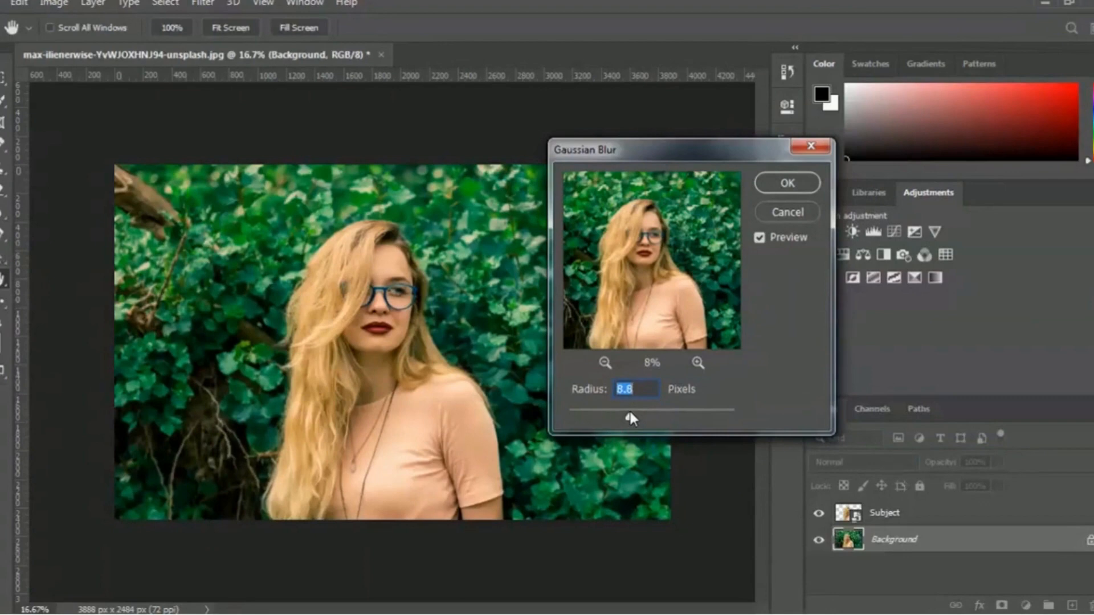
{"action": "left_click", "coordinate": [661, 411]}
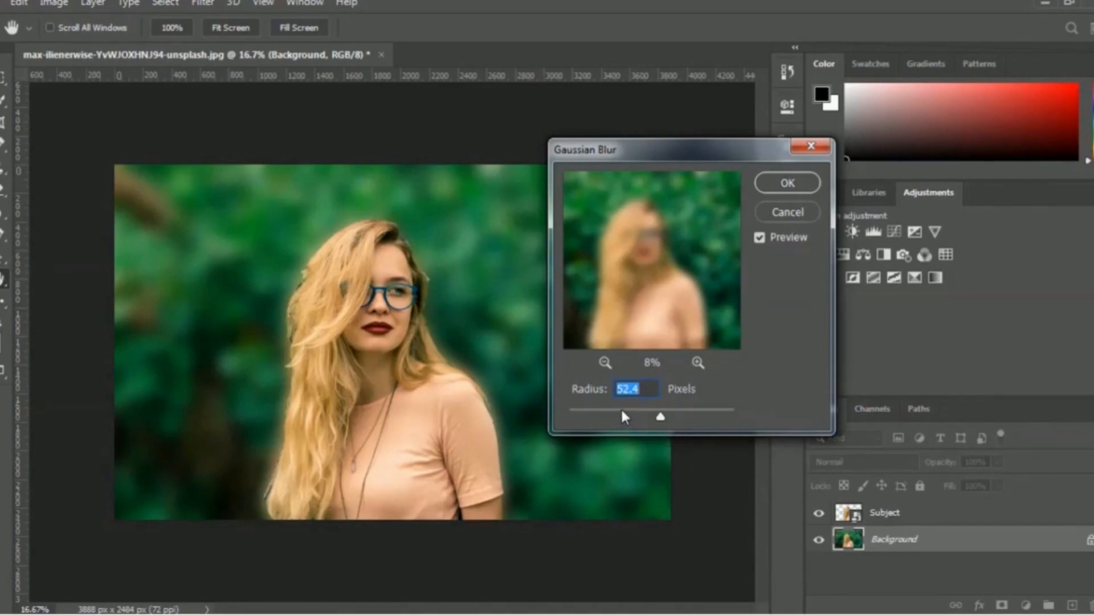
{"action": "left_click_drag", "start_coordinate": [620, 408], "coordinate": [632, 407]}
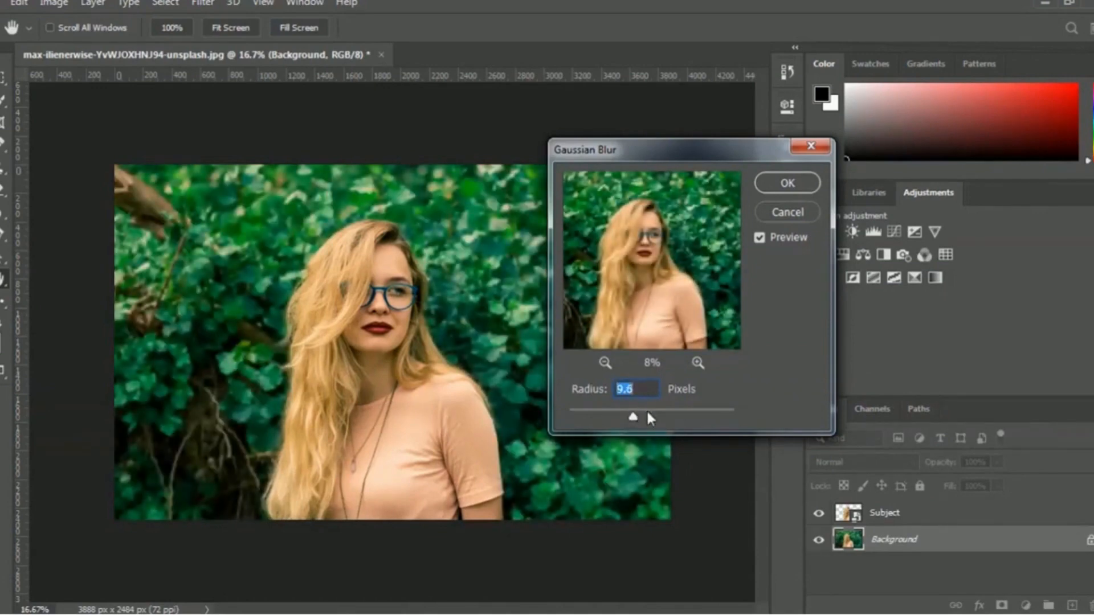
{"action": "left_click", "coordinate": [648, 412]}
{"action": "left_click_drag", "start_coordinate": [646, 416], "coordinate": [642, 417]}
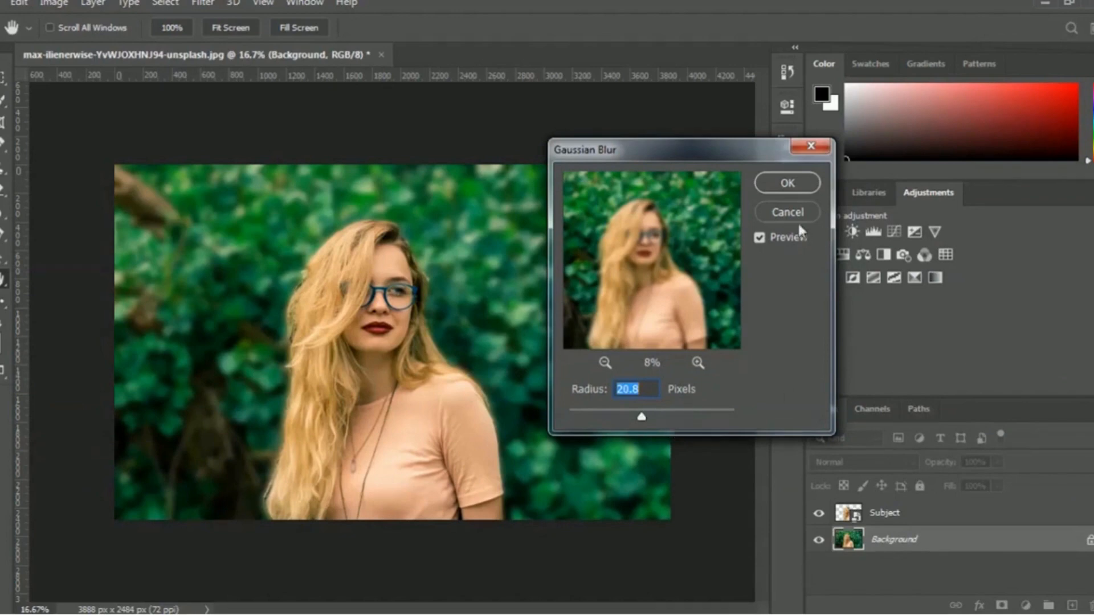
{"action": "left_click", "coordinate": [804, 183]}
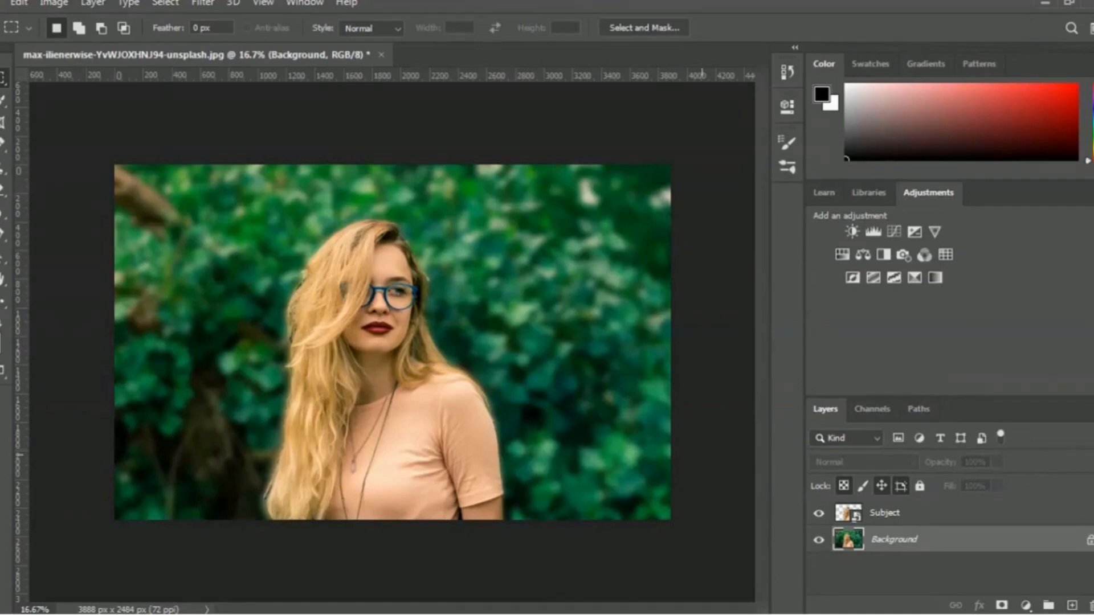
Close the portrait without saving it and open the city street photo with the yellow taxis
{"action": "left_click", "coordinate": [381, 56]}
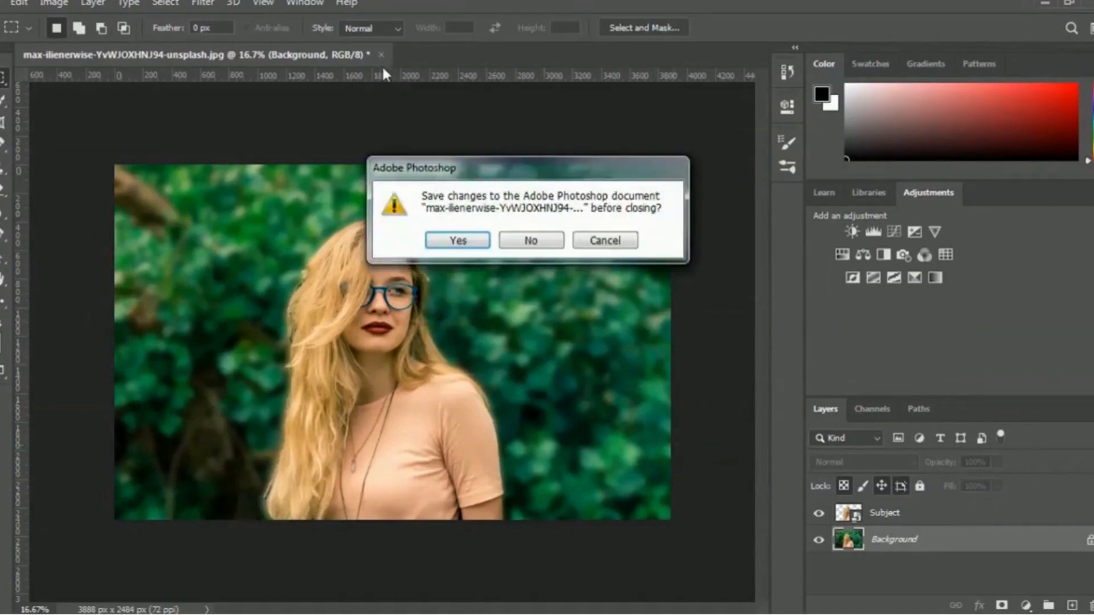
{"action": "left_click", "coordinate": [532, 242]}
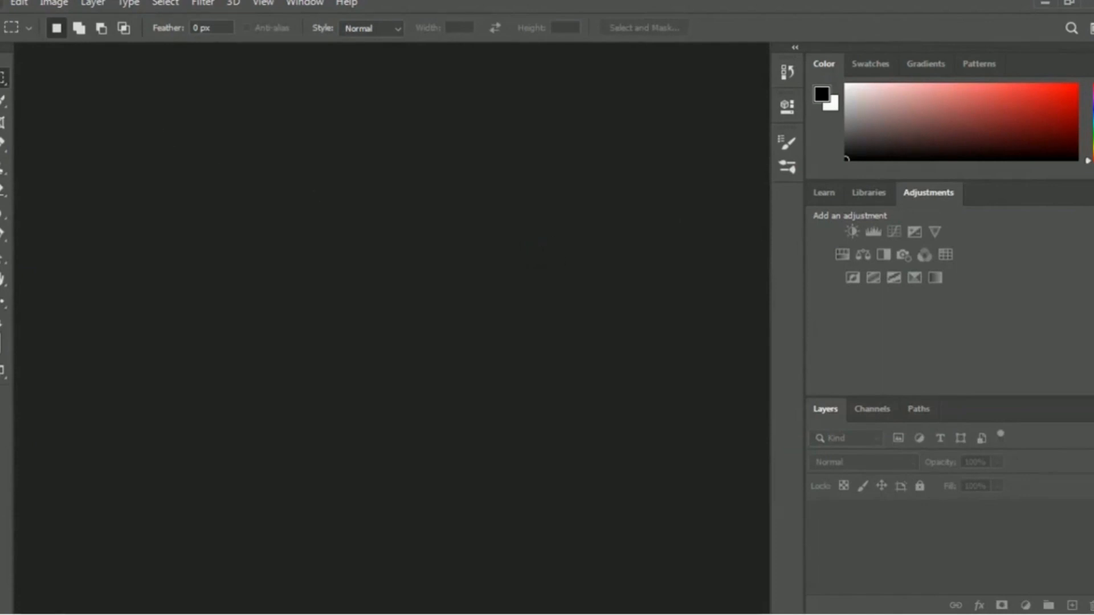
{"action": "left_click", "coordinate": [1, 2]}
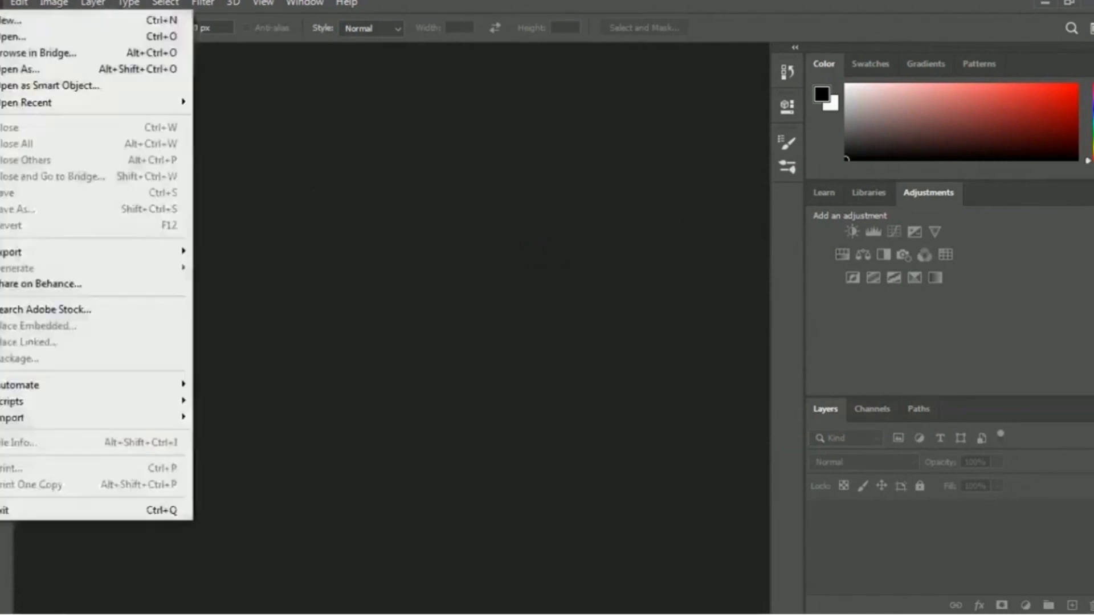
{"action": "left_click", "coordinate": [129, 38]}
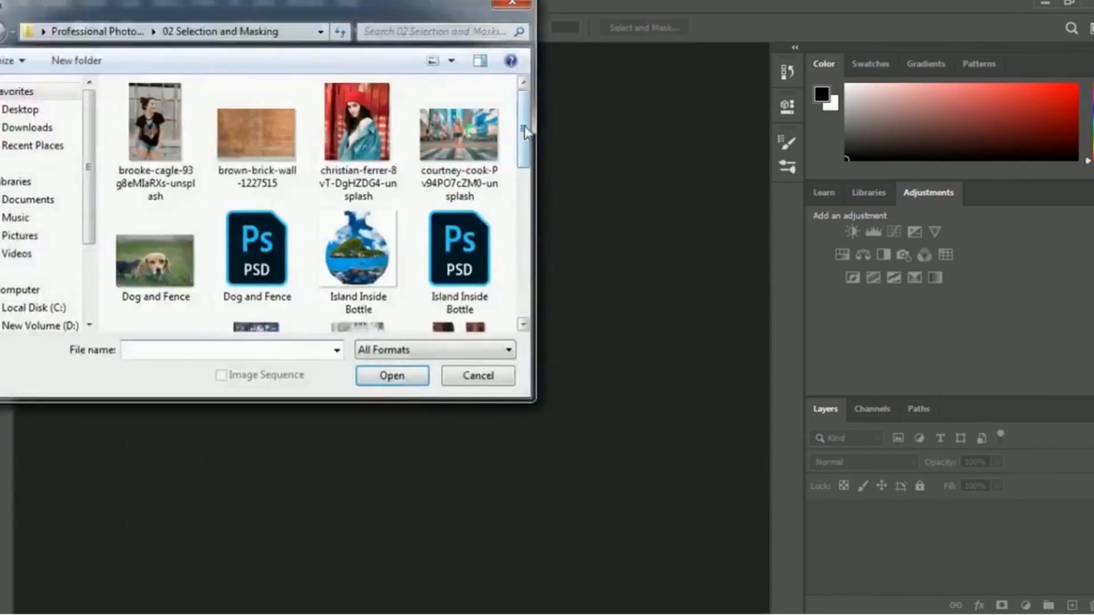
{"action": "left_click_drag", "start_coordinate": [524, 126], "coordinate": [524, 202]}
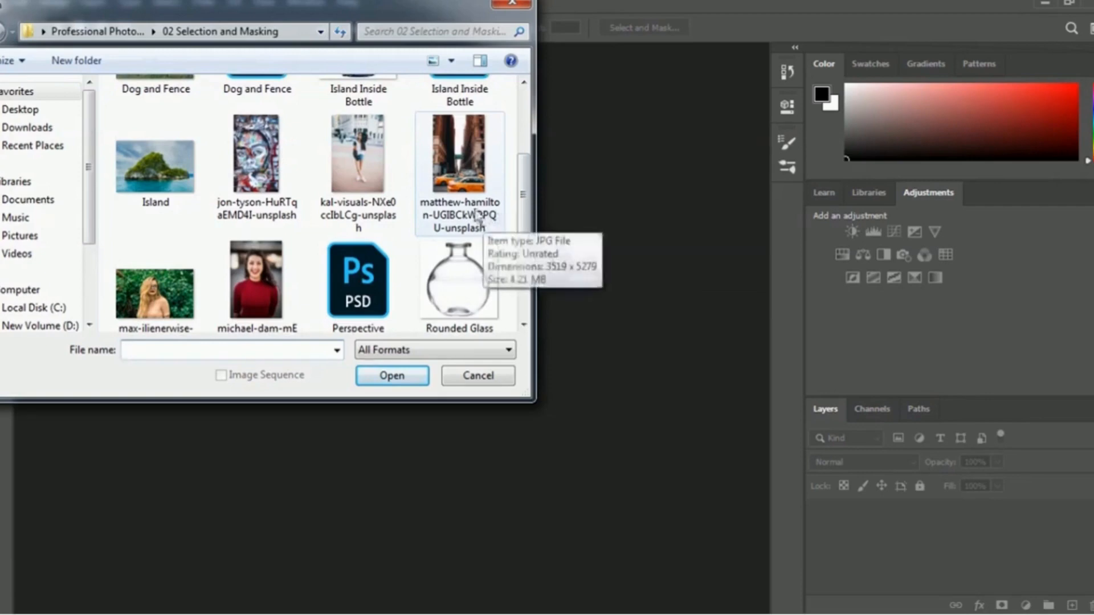
{"action": "left_click", "coordinate": [459, 184]}
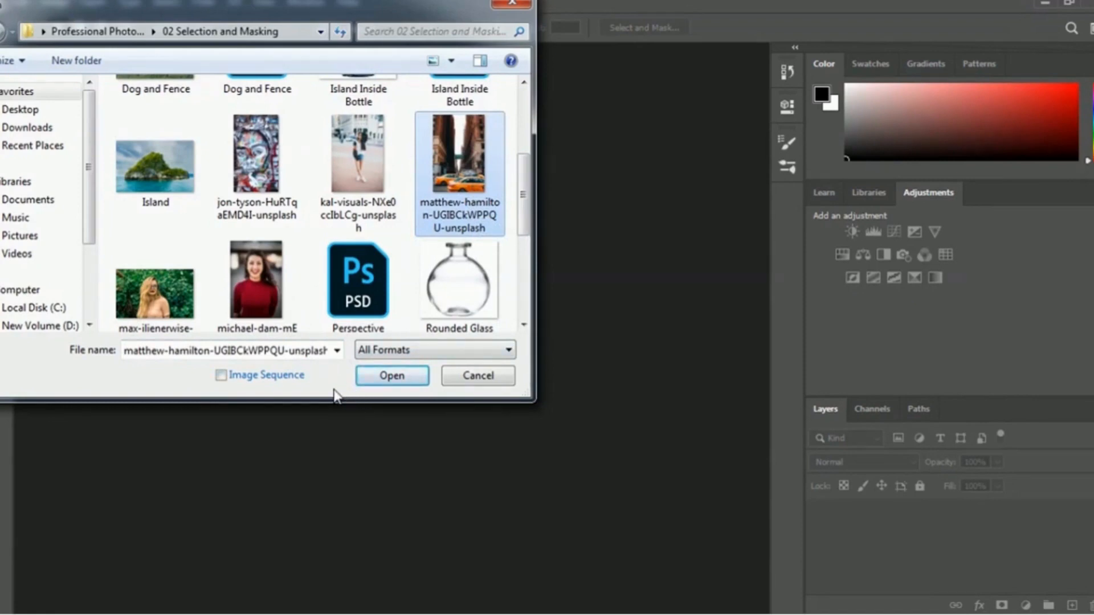
{"action": "left_click", "coordinate": [372, 381]}
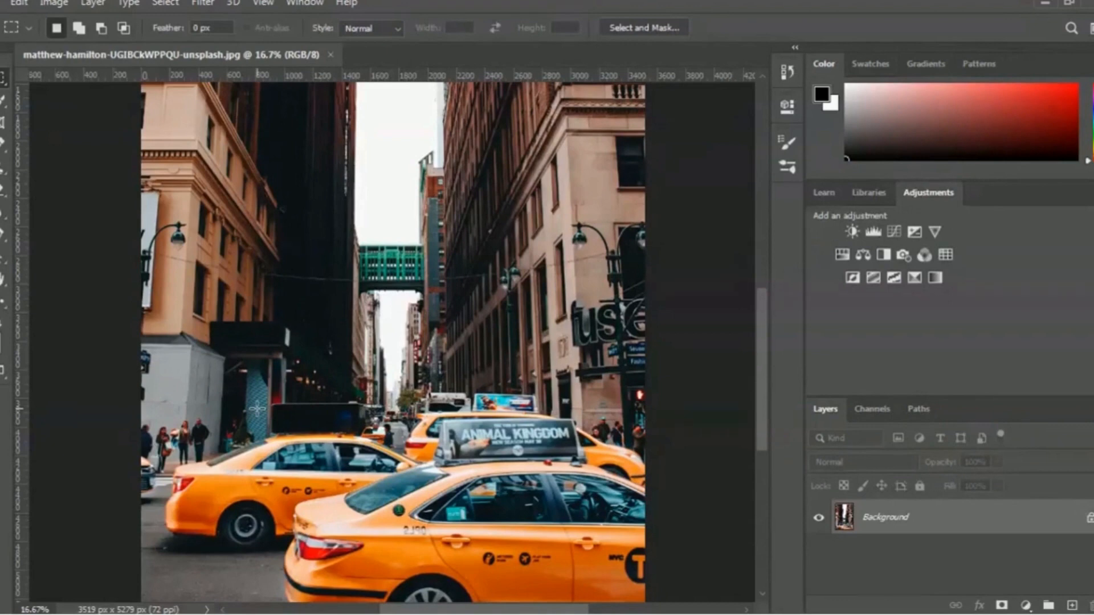
Try automatic Subject selection on the taxi photo and clear the resulting selection
{"action": "left_click", "coordinate": [165, 3]}
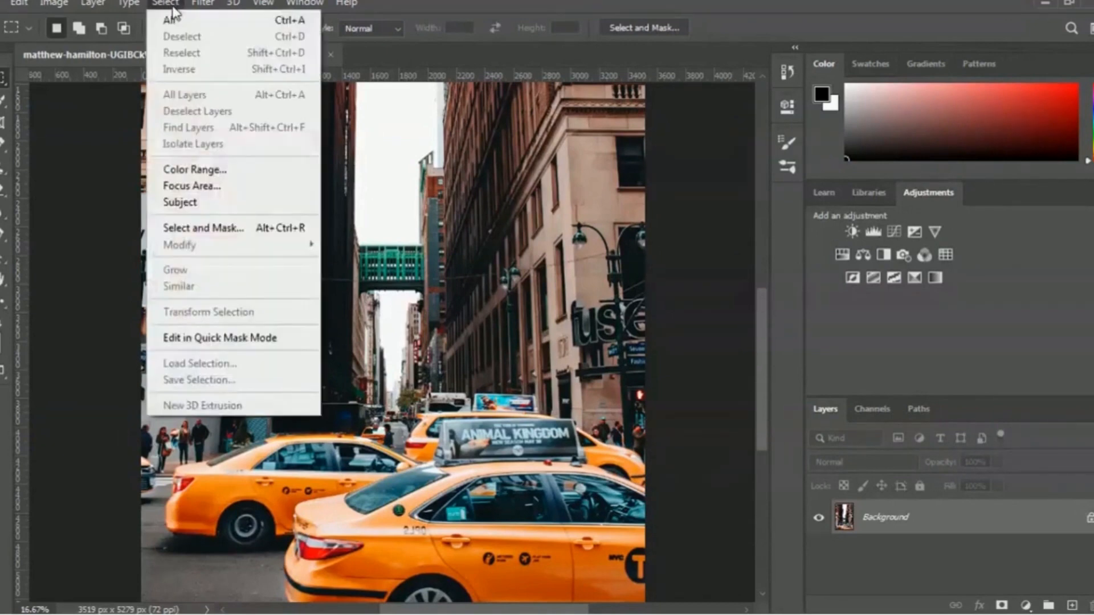
{"action": "left_click", "coordinate": [261, 206]}
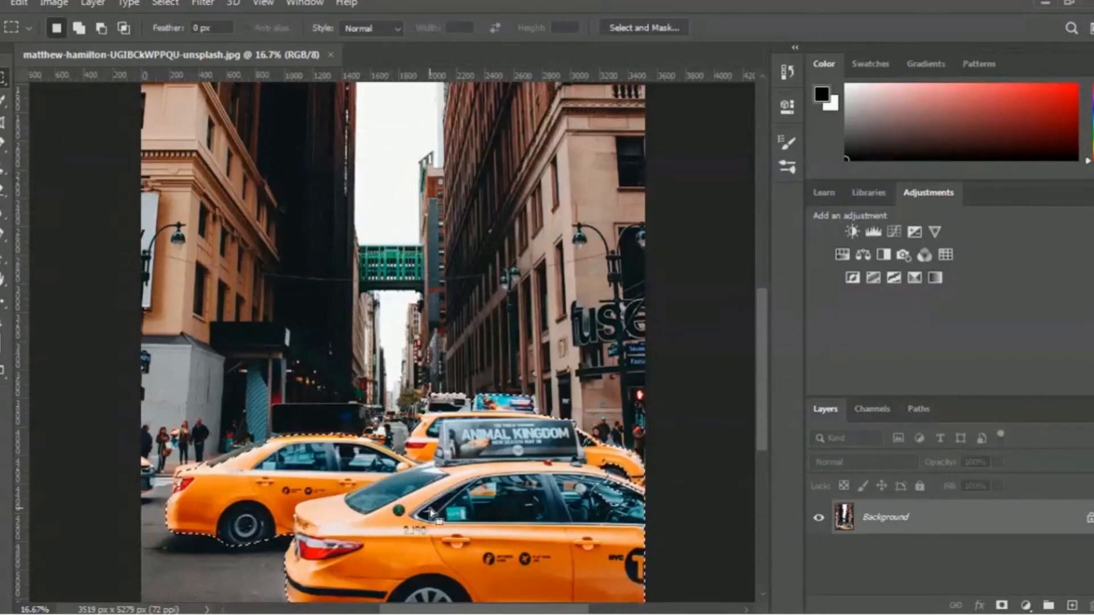
{"action": "key", "text": "ctrl+d"}
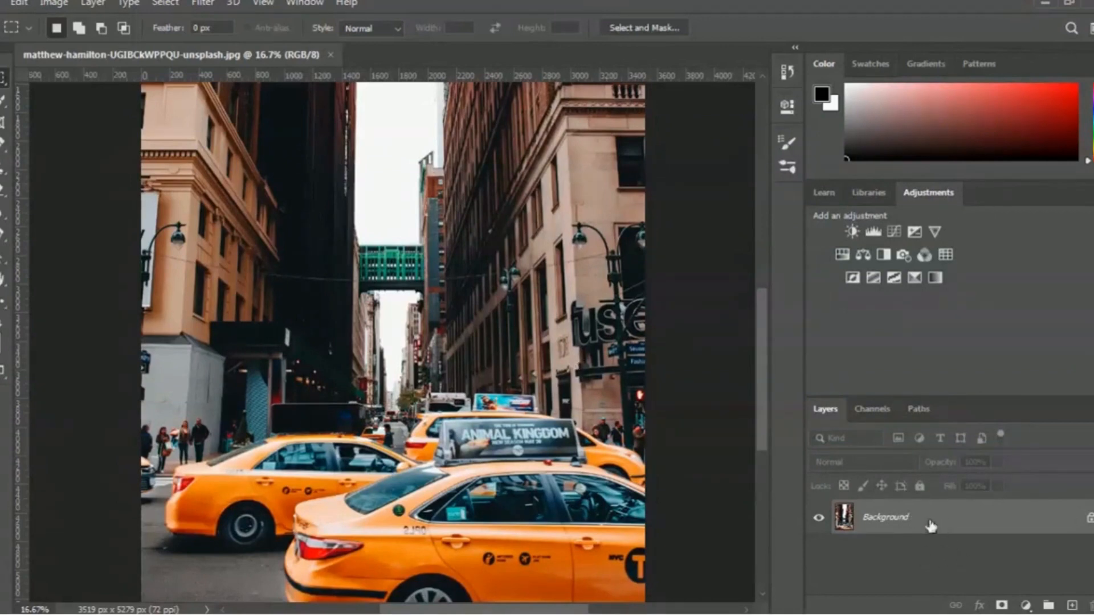
Duplicate the Background layer within the same document and name the copy Yellow Taxi
{"action": "right_click", "coordinate": [914, 523]}
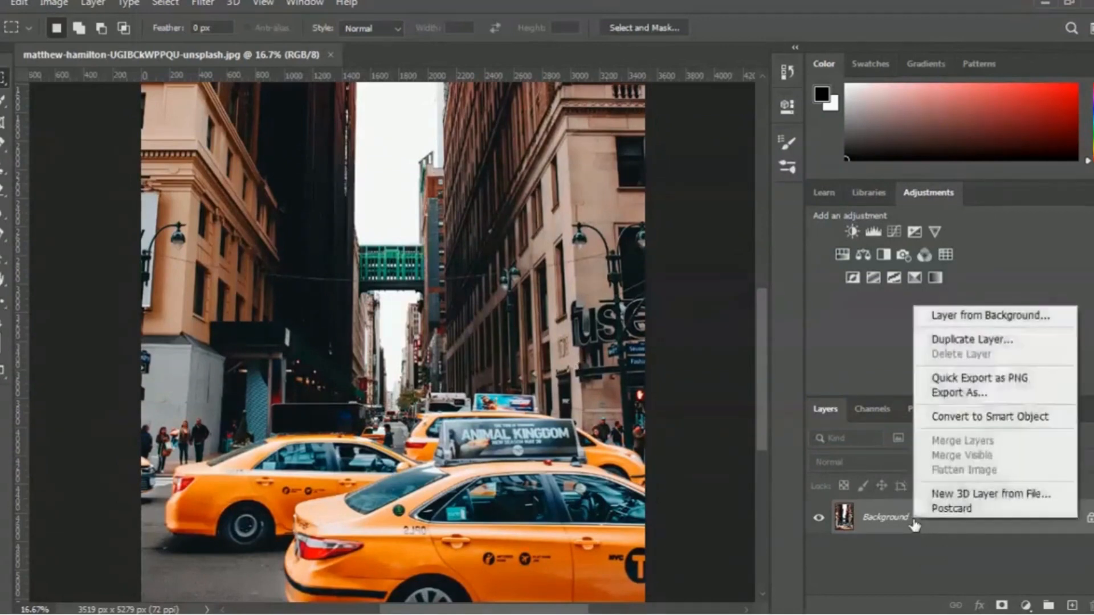
{"action": "left_click", "coordinate": [1011, 347]}
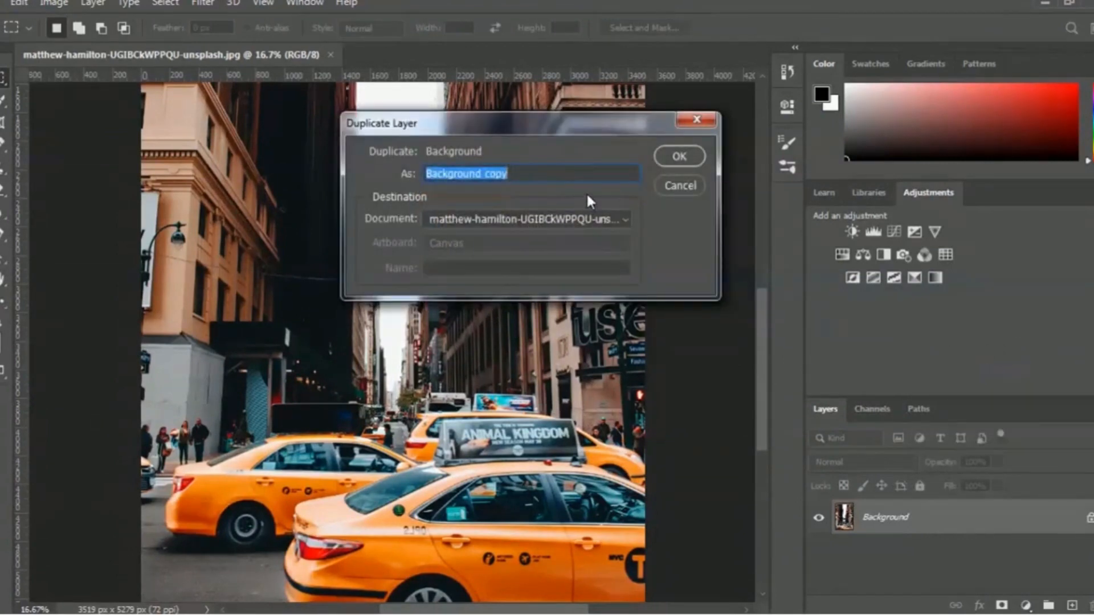
{"action": "type", "text": "Yel"}
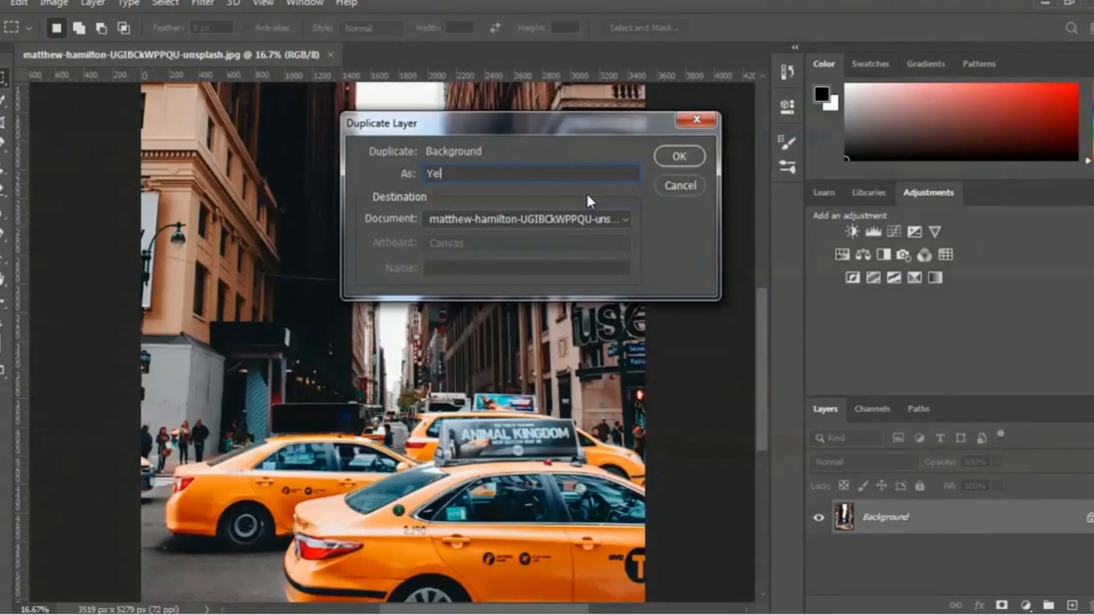
{"action": "type", "text": "low Taxi"}
{"action": "left_click", "coordinate": [692, 152]}
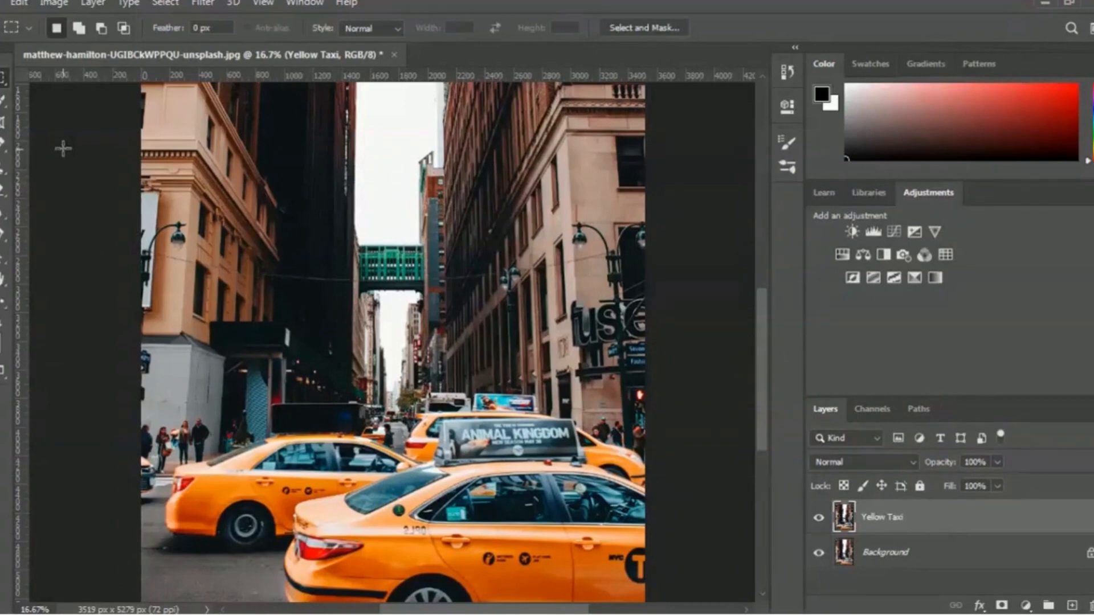
Select the foreground taxi, including its windows and roof advertising sign, using the Quick Selection tool starting with a 142 px brush
{"action": "left_click", "coordinate": [3, 102]}
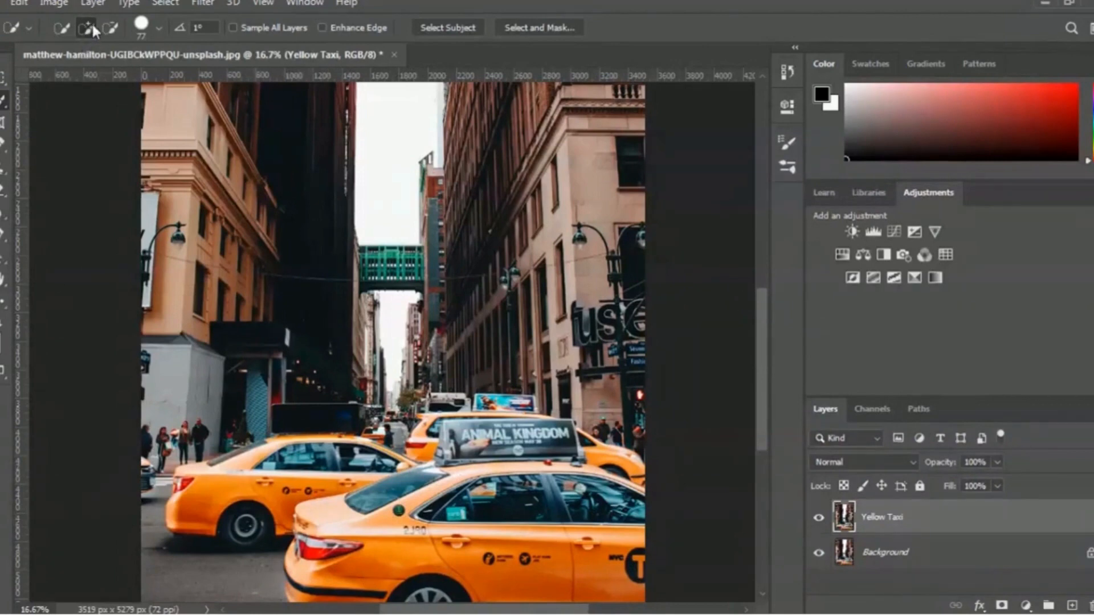
{"action": "left_click", "coordinate": [158, 27]}
{"action": "left_click_drag", "start_coordinate": [143, 78], "coordinate": [164, 73]}
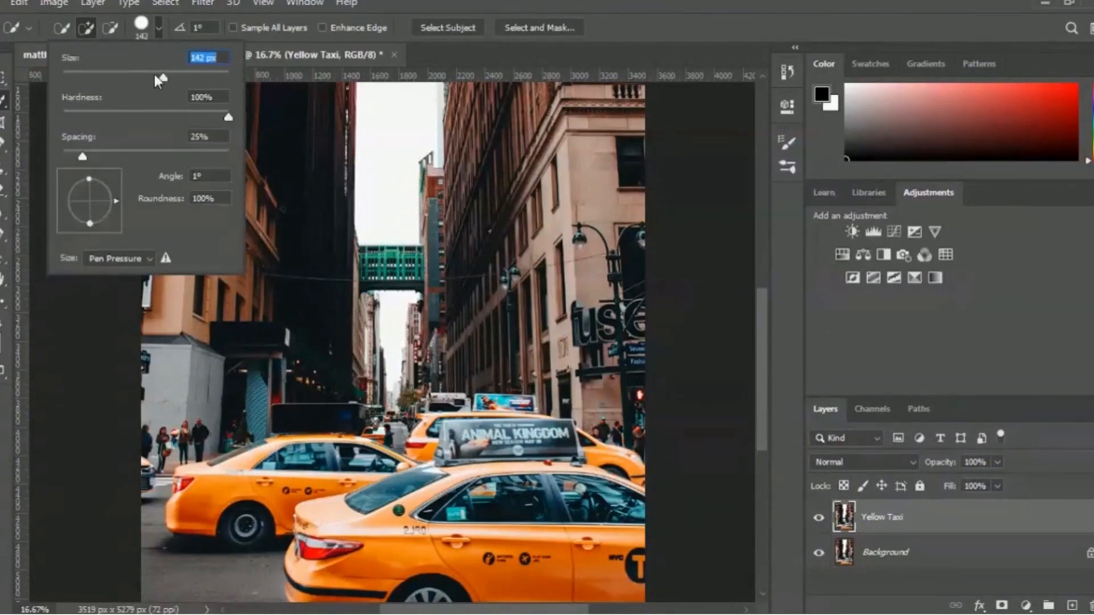
{"action": "left_click", "coordinate": [537, 57]}
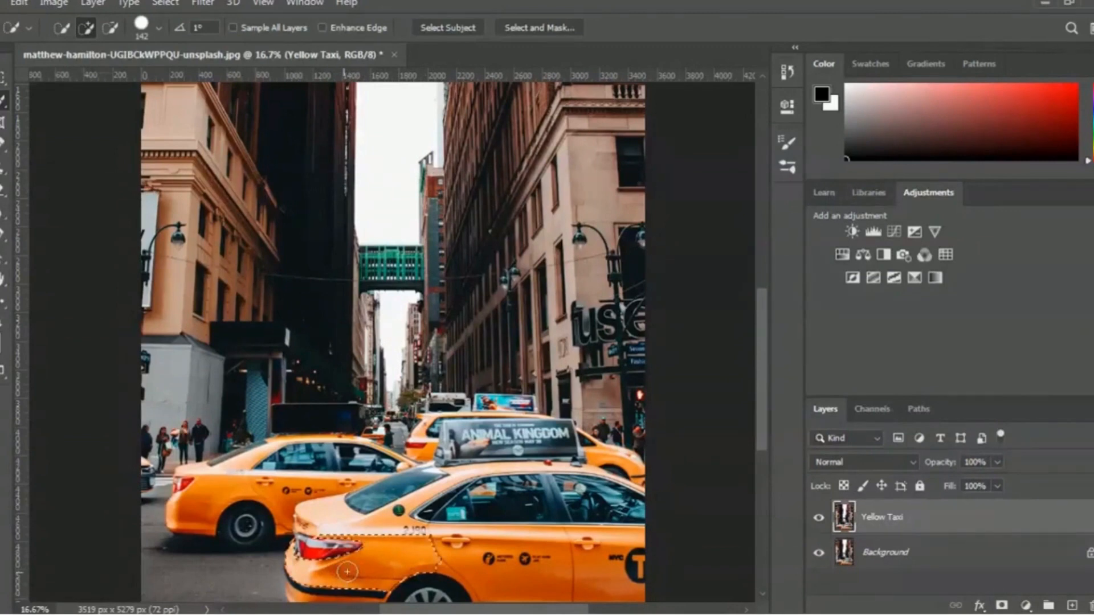
{"action": "mouse_move", "coordinate": [344, 573]}
{"action": "left_mouse_down"}
{"action": "mouse_move", "coordinate": [317, 591]}
{"action": "mouse_move", "coordinate": [335, 516]}
{"action": "mouse_move", "coordinate": [372, 517]}
{"action": "mouse_move", "coordinate": [383, 500]}
{"action": "mouse_move", "coordinate": [406, 487]}
{"action": "left_mouse_up"}
{"action": "left_click_drag", "start_coordinate": [442, 532], "coordinate": [445, 534]}
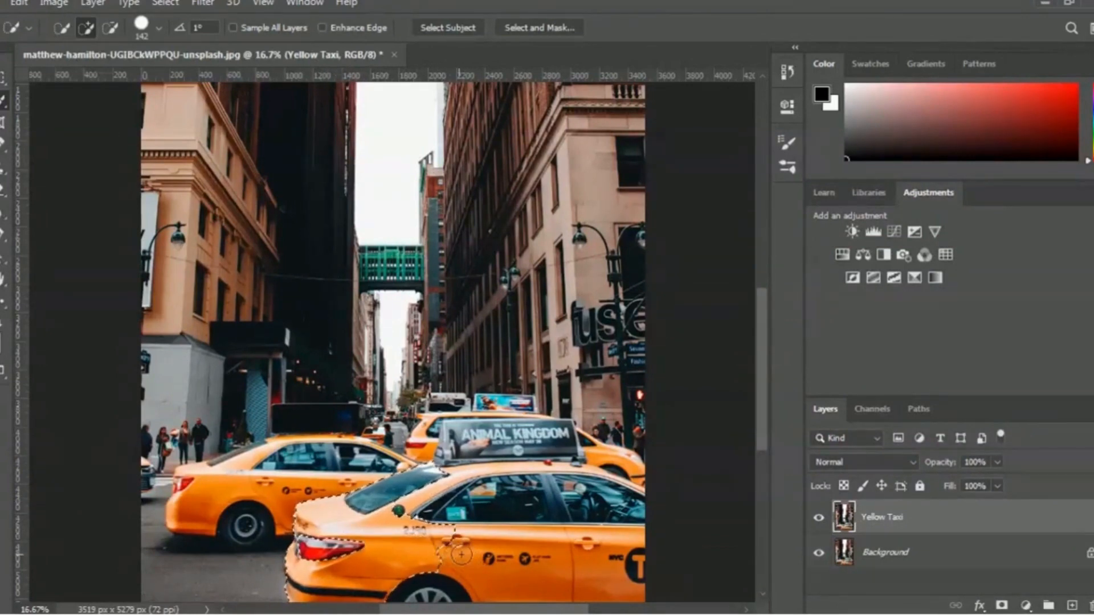
{"action": "left_click_drag", "start_coordinate": [465, 561], "coordinate": [499, 561]}
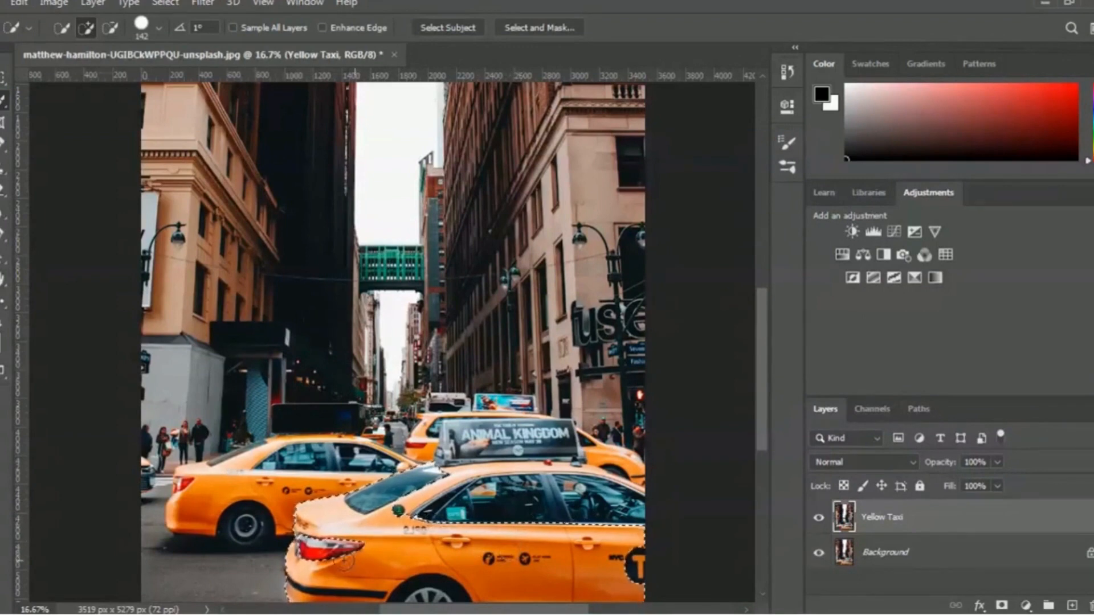
{"action": "mouse_move", "coordinate": [495, 489]}
{"action": "left_mouse_down"}
{"action": "mouse_move", "coordinate": [494, 498]}
{"action": "mouse_move", "coordinate": [447, 510]}
{"action": "left_mouse_up"}
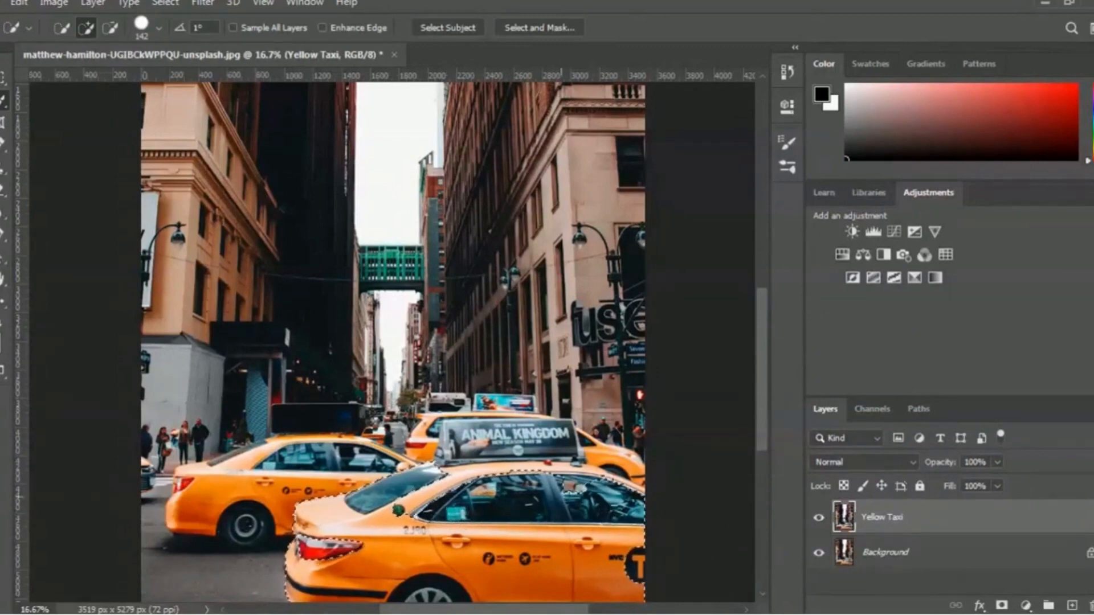
{"action": "left_click_drag", "start_coordinate": [464, 452], "coordinate": [447, 453]}
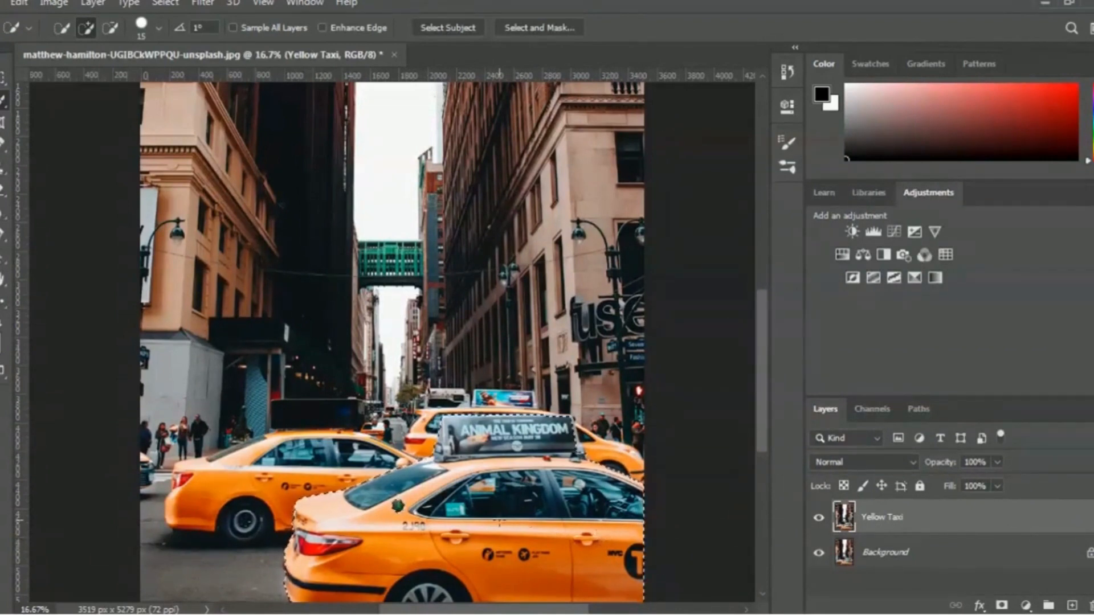
Mask the Yellow Taxi layer to the selected taxi and convert the layer into a smart object for smart filters
{"action": "left_click", "coordinate": [1001, 605]}
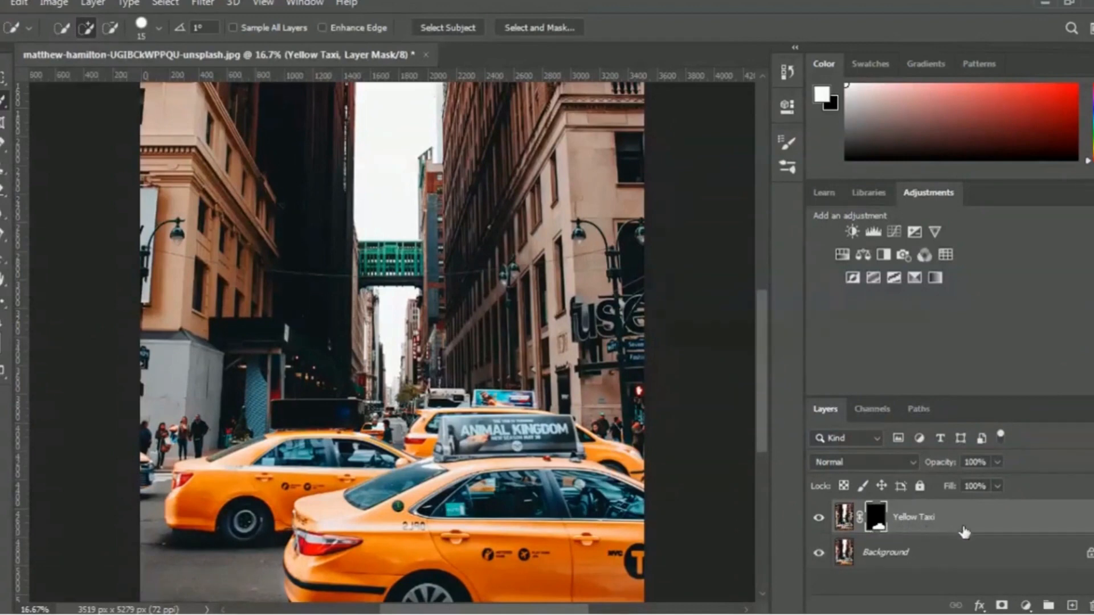
{"action": "left_click", "coordinate": [215, 4]}
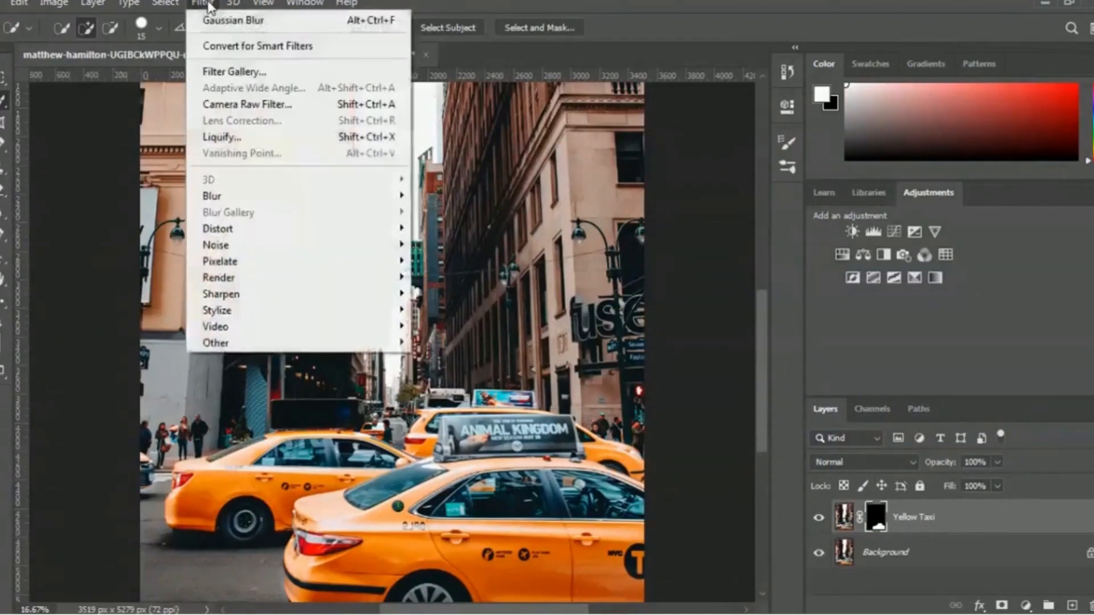
{"action": "left_click", "coordinate": [366, 47]}
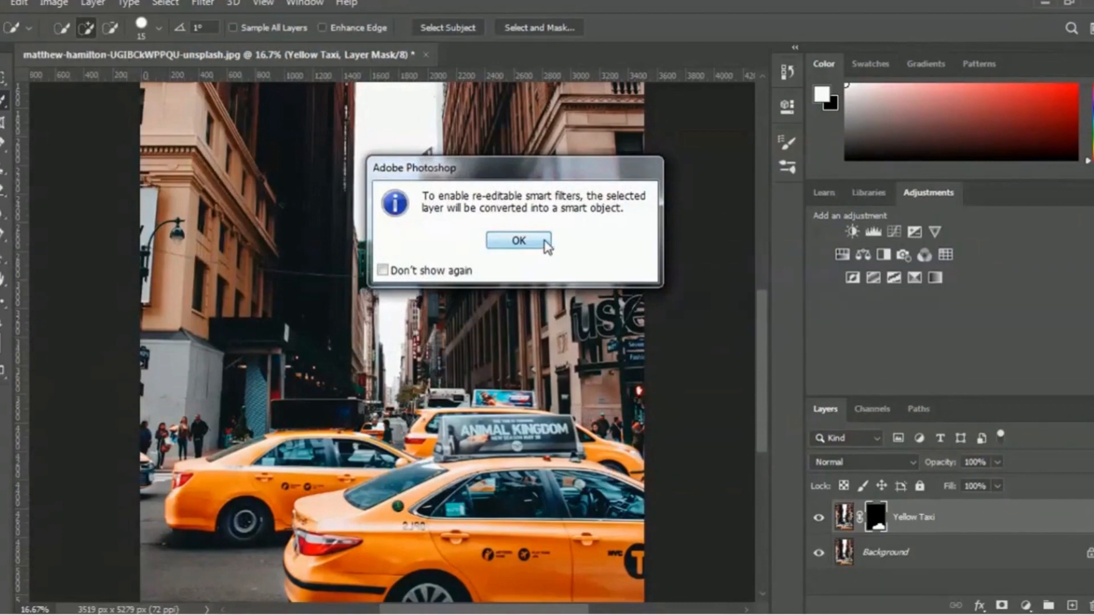
{"action": "left_click", "coordinate": [545, 242]}
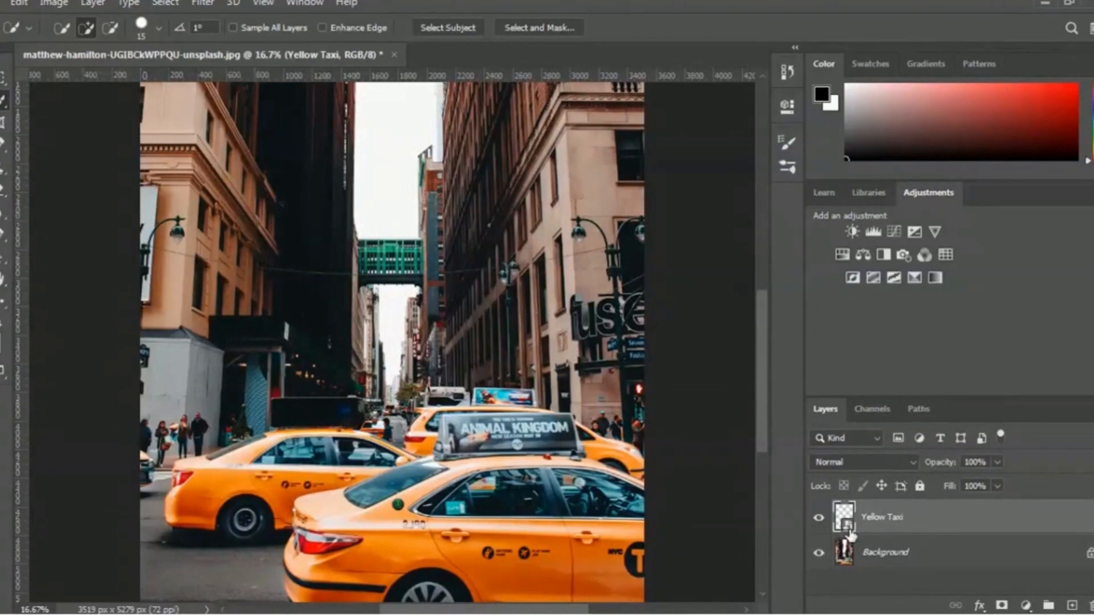
Apply a Gaussian Blur with a radius of 45.6 pixels to the Background layer
{"action": "left_click", "coordinate": [901, 557]}
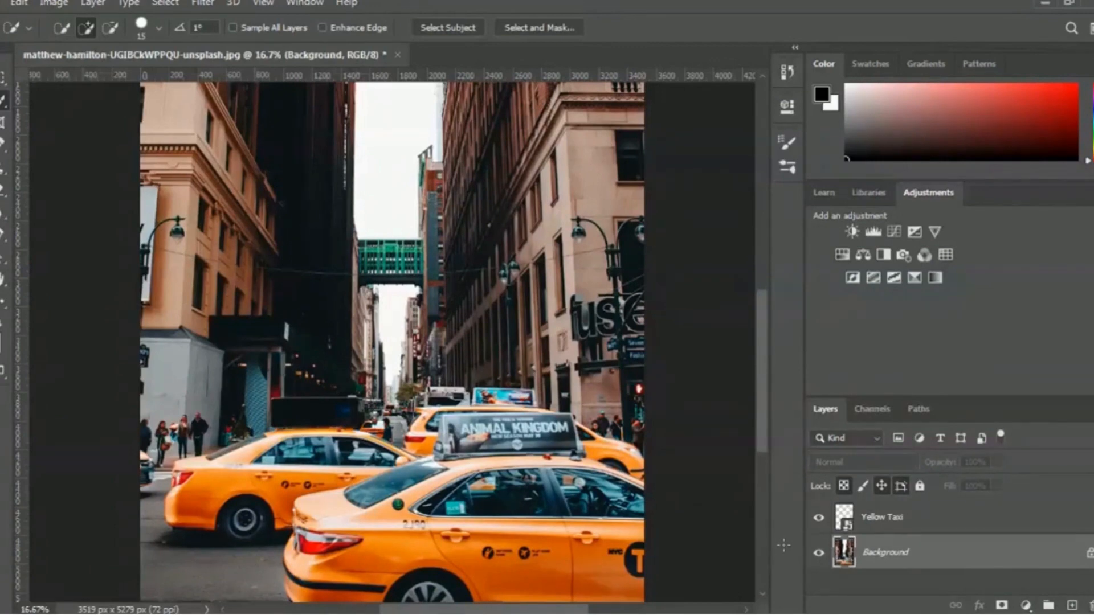
{"action": "left_click", "coordinate": [204, 3]}
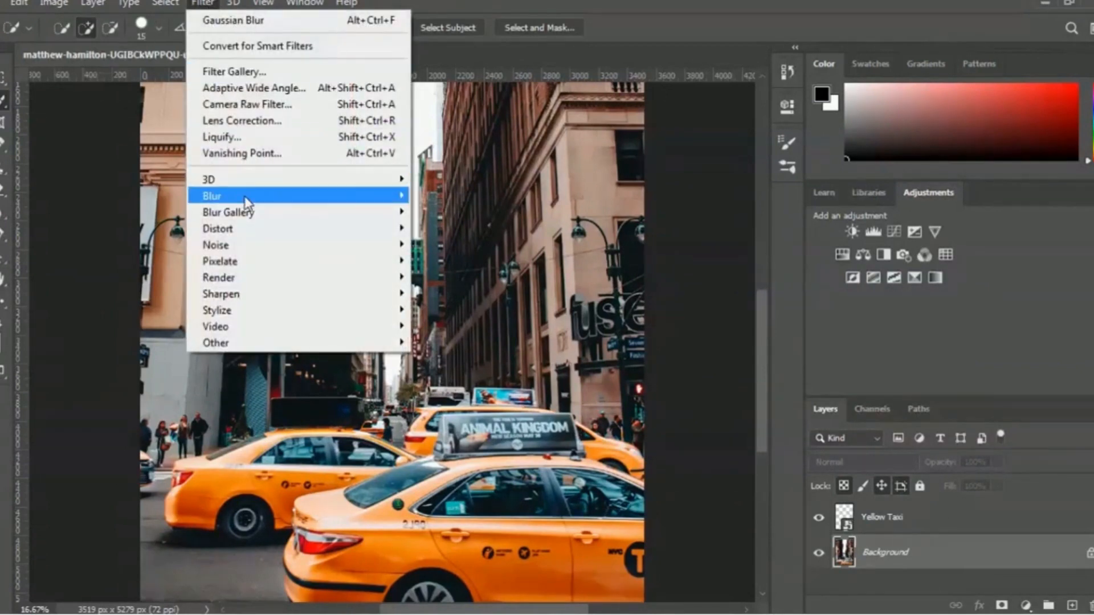
{"action": "mouse_move", "coordinate": [250, 199]}
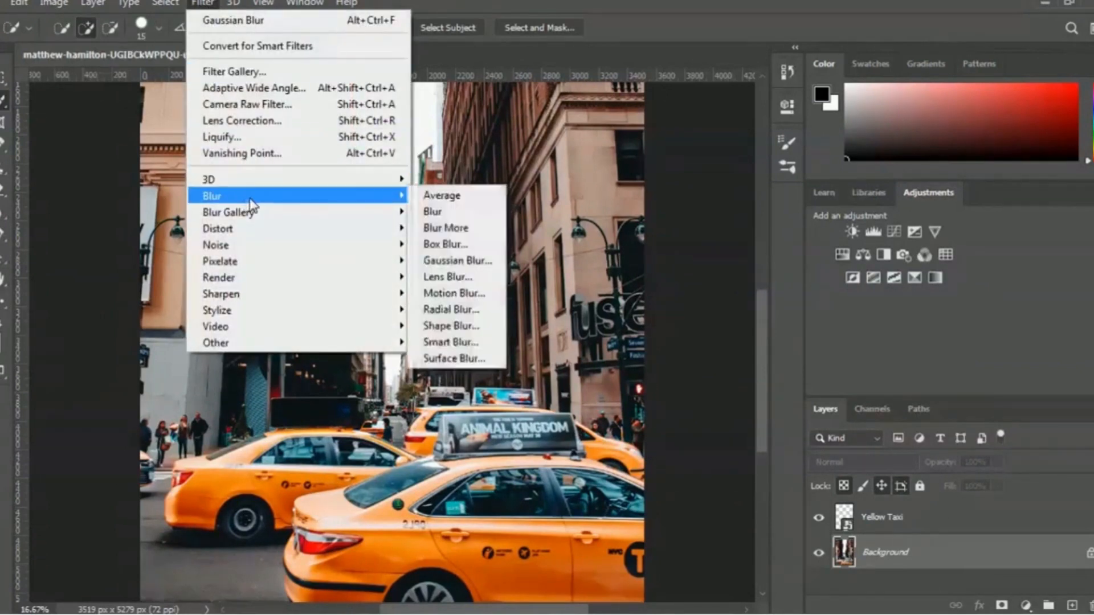
{"action": "left_click", "coordinate": [497, 262]}
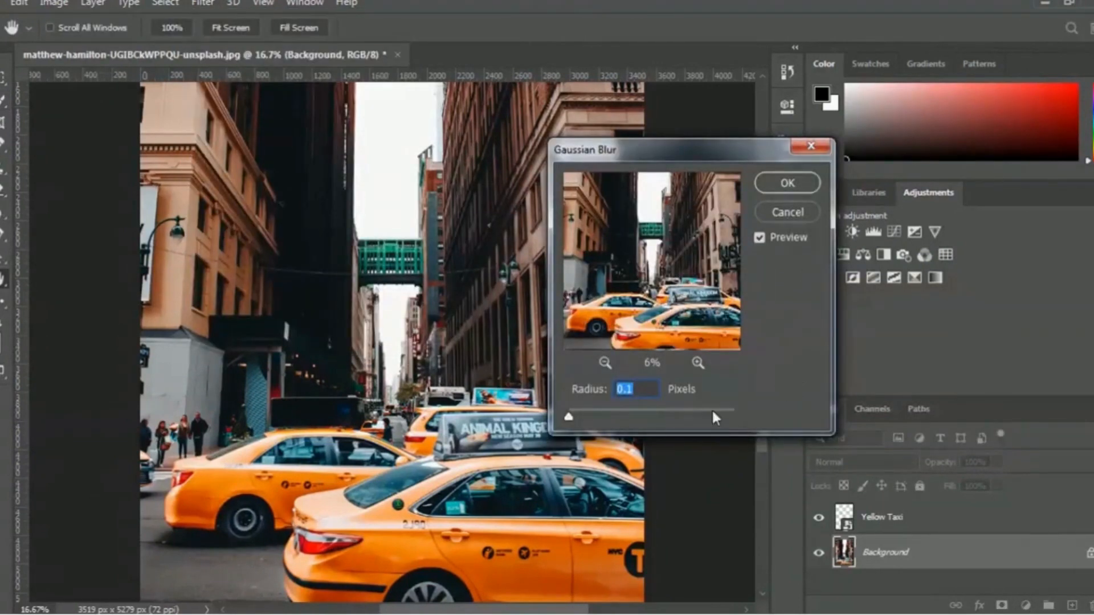
{"action": "left_click", "coordinate": [599, 412]}
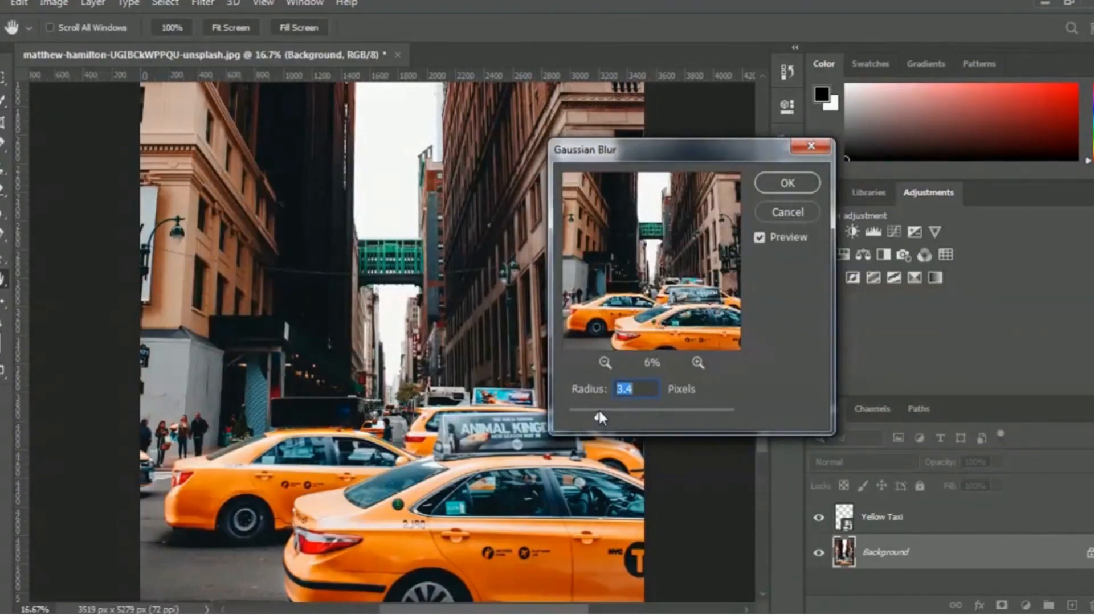
{"action": "left_click", "coordinate": [629, 411]}
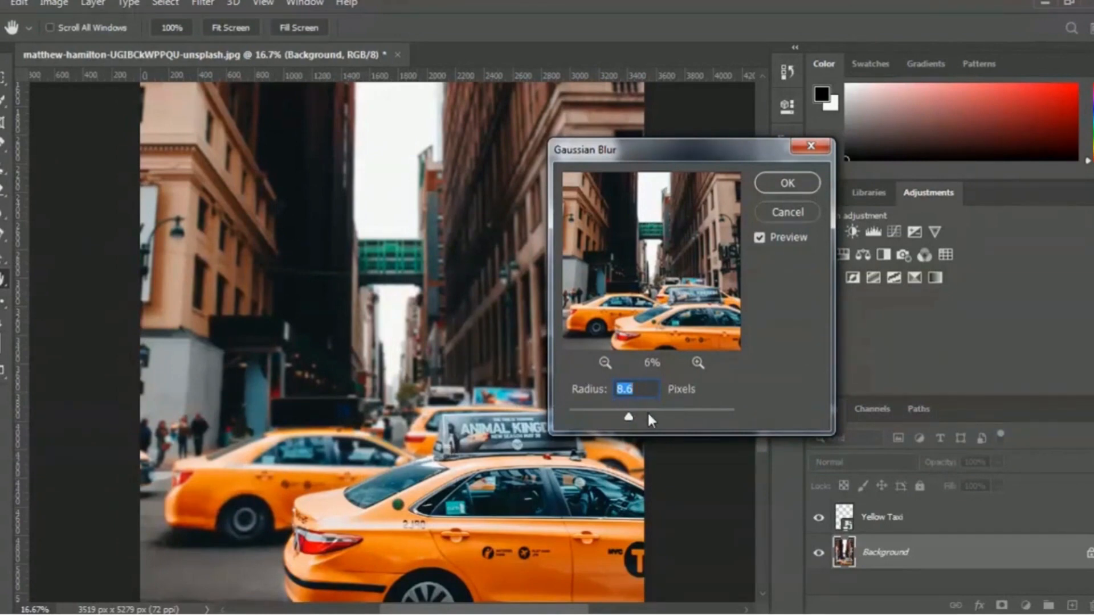
{"action": "left_click", "coordinate": [649, 416]}
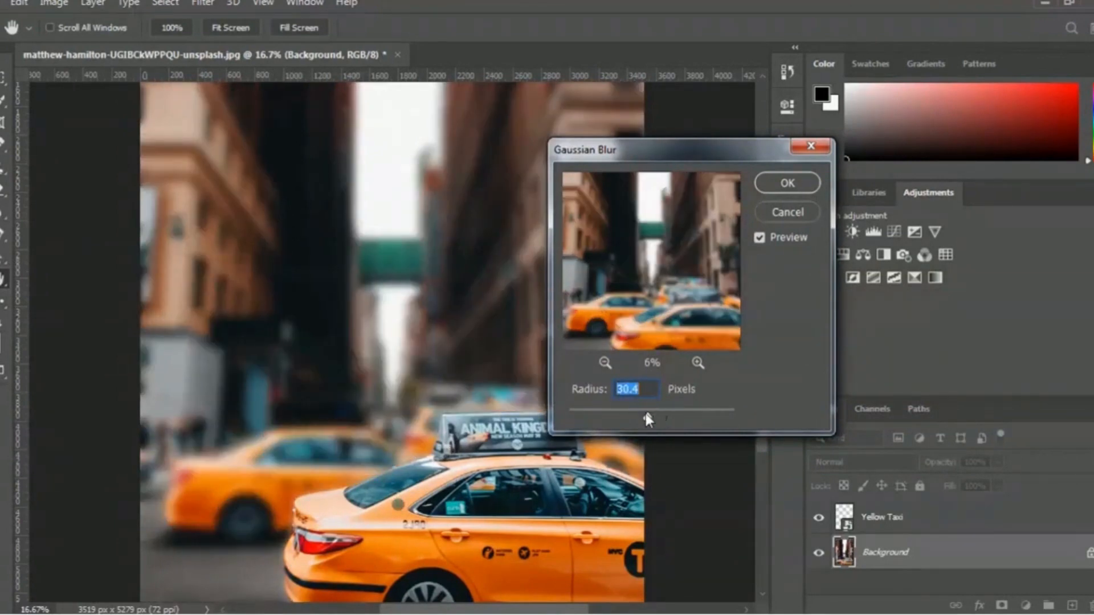
{"action": "left_click_drag", "start_coordinate": [662, 145], "coordinate": [864, 147]}
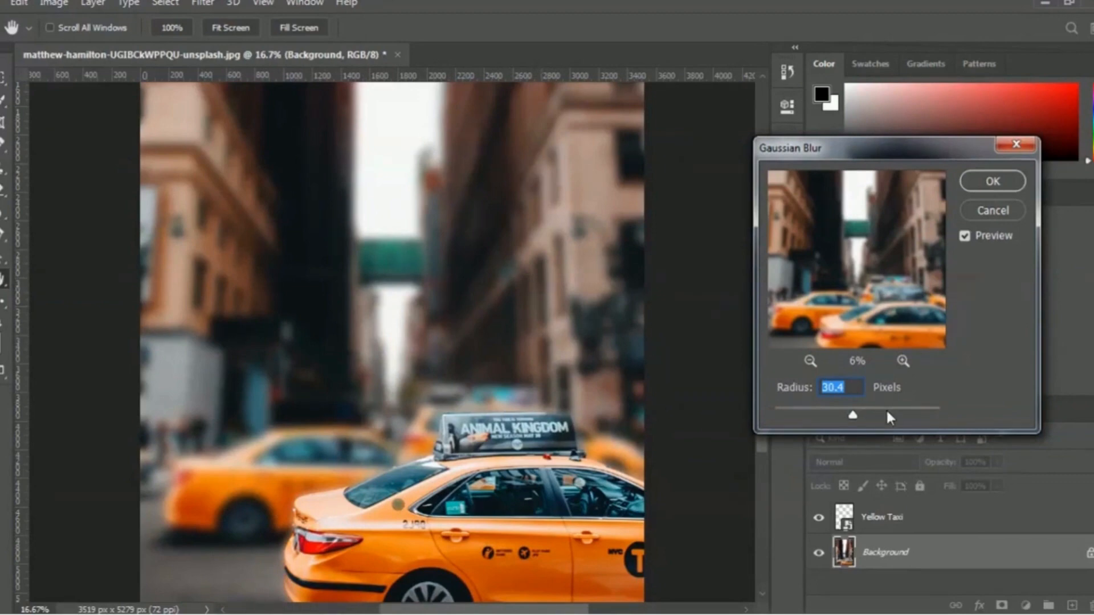
{"action": "left_click_drag", "start_coordinate": [882, 418], "coordinate": [898, 415]}
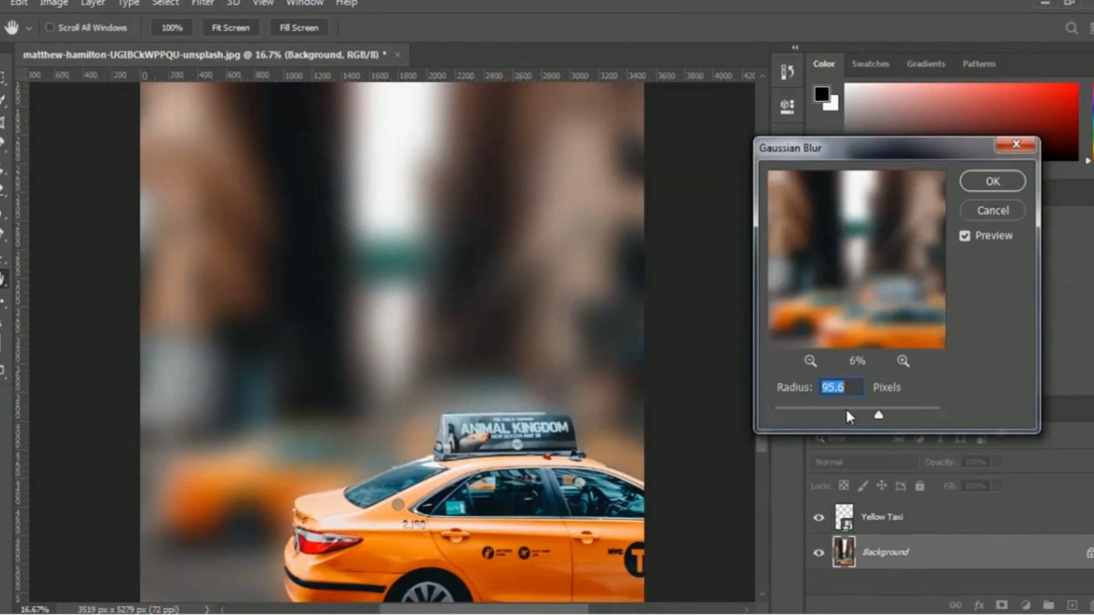
{"action": "left_click_drag", "start_coordinate": [847, 411], "coordinate": [867, 415]}
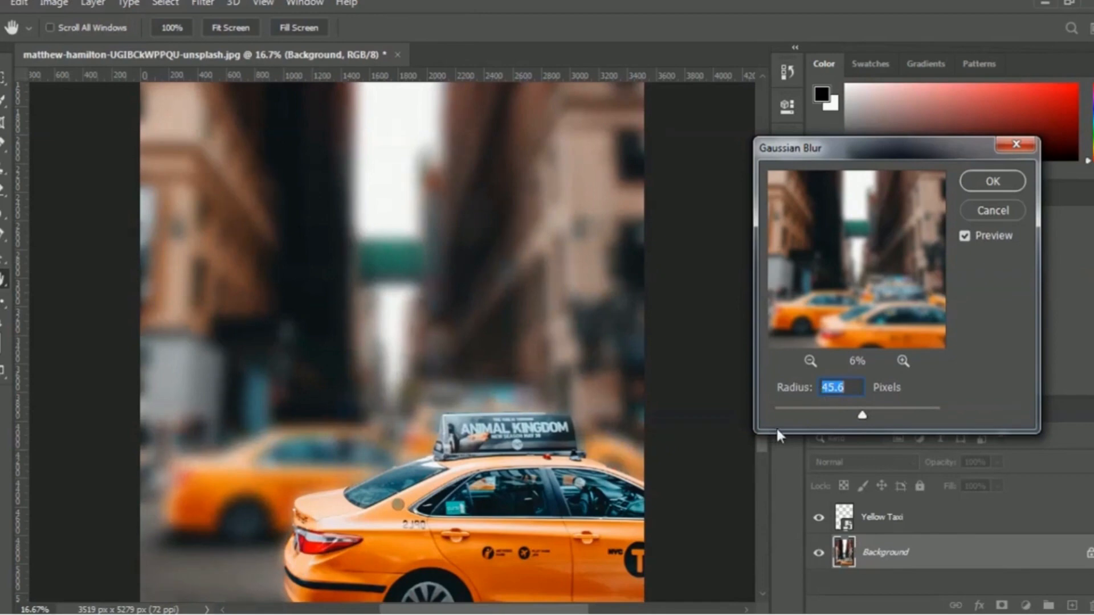
{"action": "left_click", "coordinate": [992, 182]}
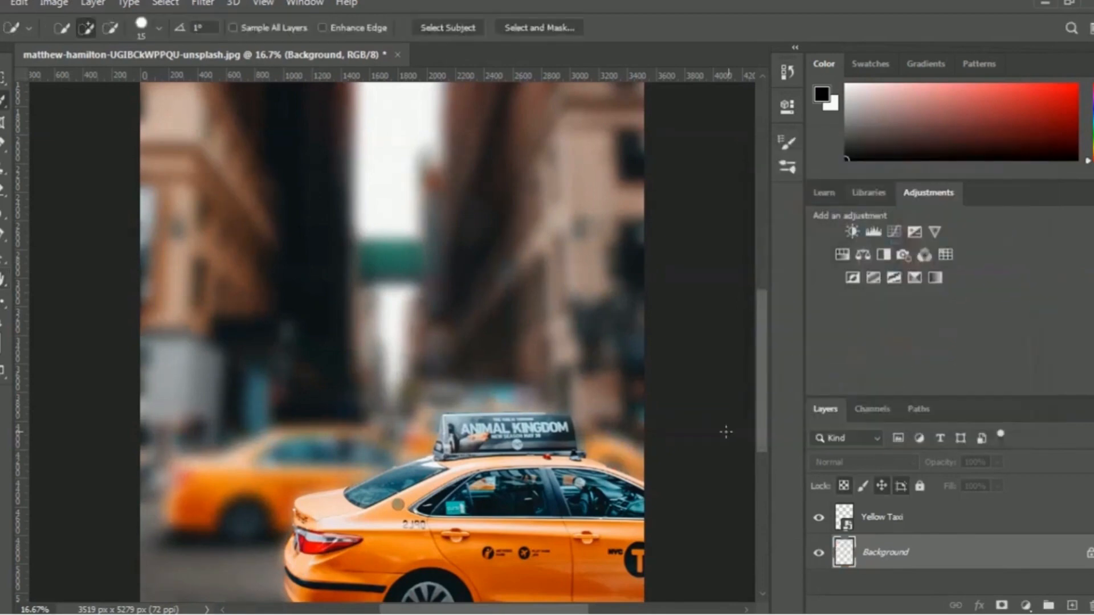